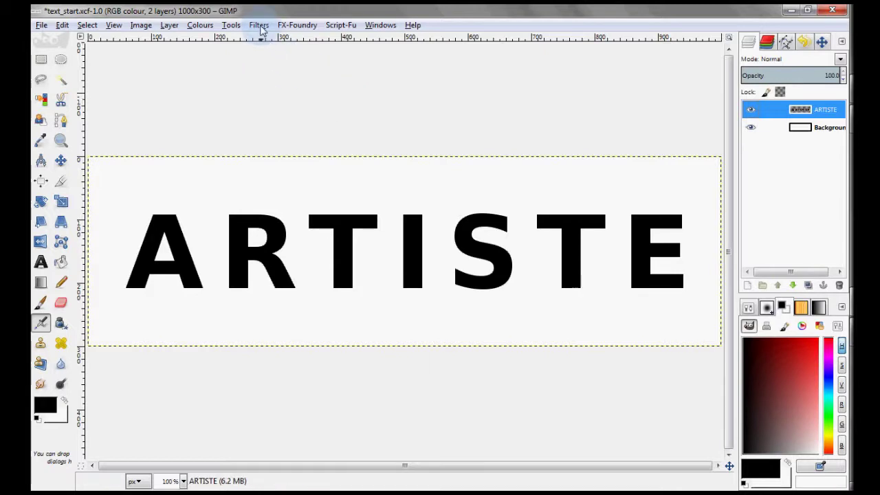
# - Blur the ARTISTE letters with a 10 px Gaussian Blur
pyautogui.click(259, 24)
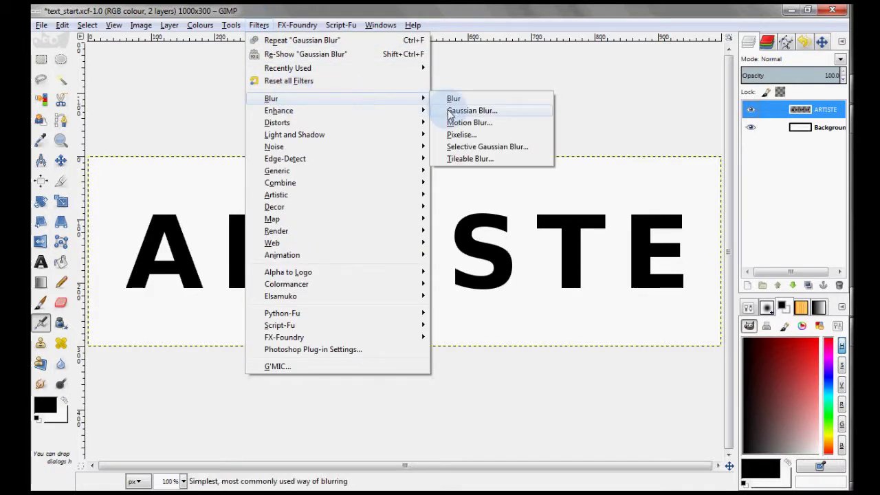
pyautogui.click(457, 111)
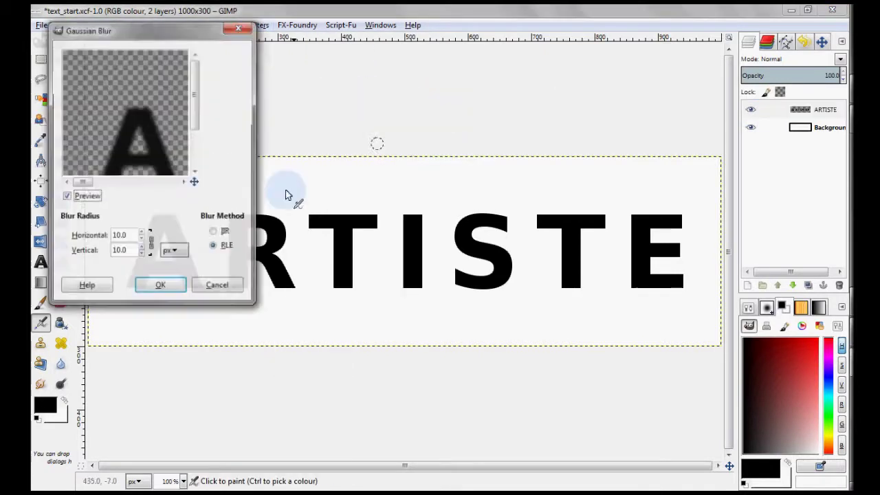
pyautogui.click(161, 289)
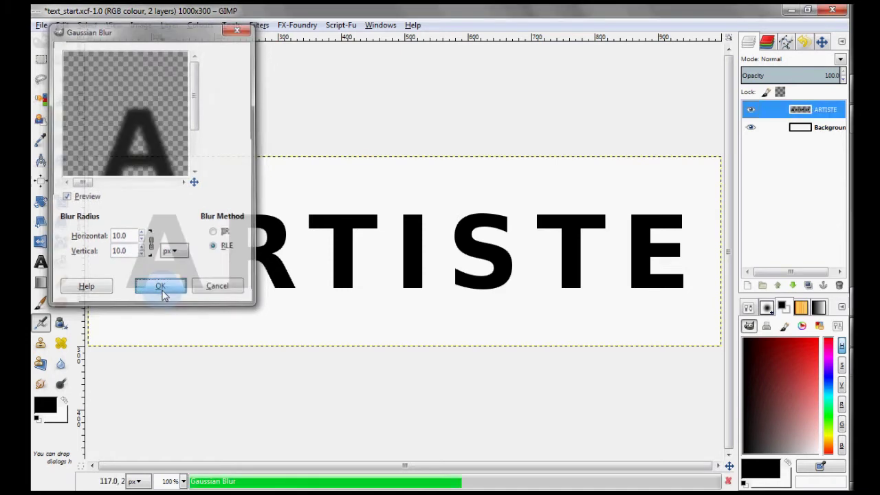
# - Re-sharpen the letter edges with Alpha-channel Levels at input 20, 1.33 and 43
pyautogui.click(205, 26)
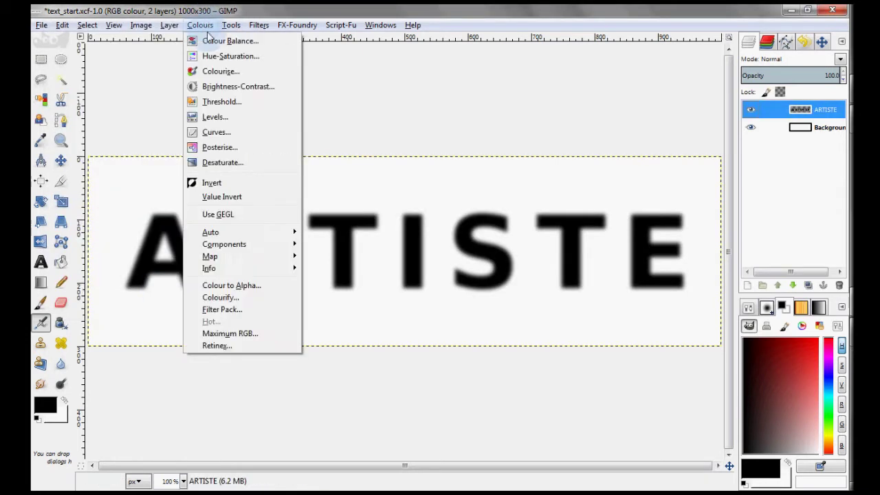
pyautogui.click(223, 118)
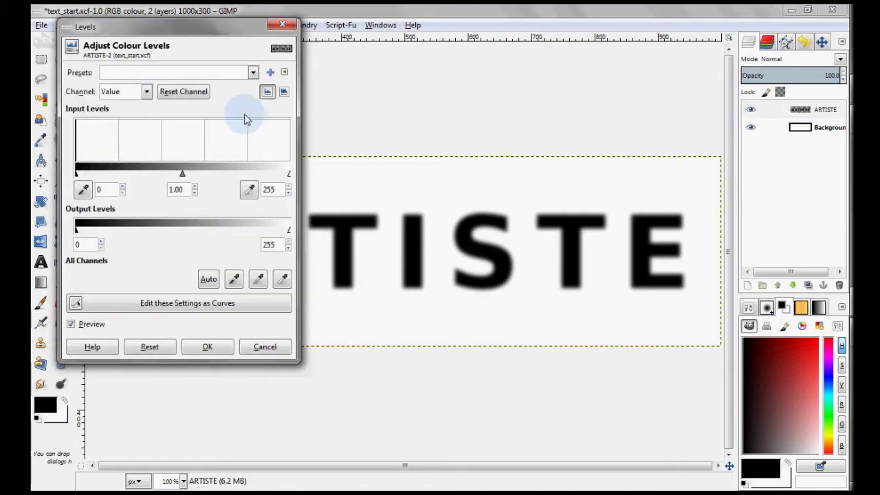
pyautogui.click(146, 94)
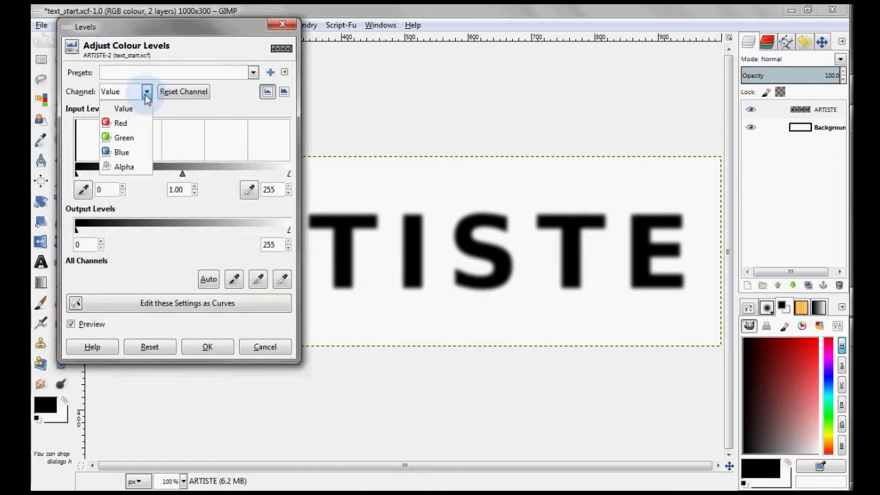
pyautogui.click(123, 168)
pyautogui.moveTo(182, 174)
pyautogui.mouseDown()
pyautogui.moveTo(140, 174)
pyautogui.moveTo(153, 173)
pyautogui.mouseUp()
pyautogui.moveTo(282, 174)
pyautogui.mouseDown()
pyautogui.moveTo(92, 174)
pyautogui.moveTo(111, 176)
pyautogui.mouseUp()
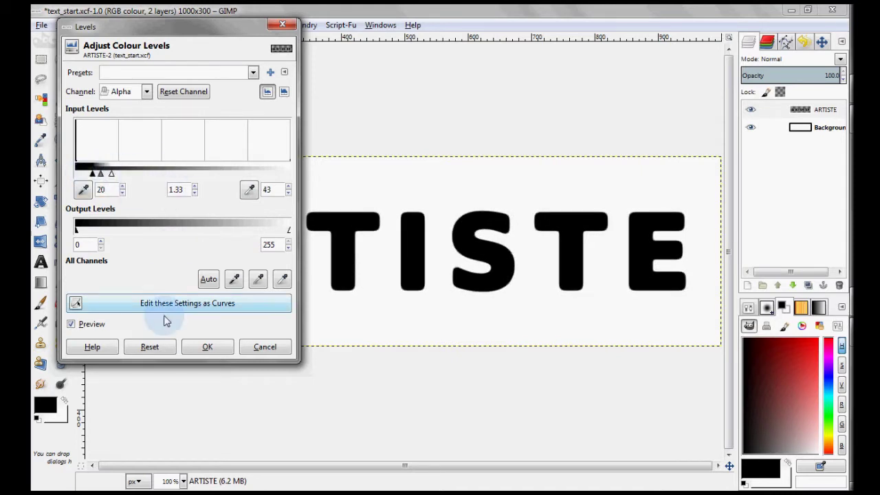
pyautogui.click(205, 347)
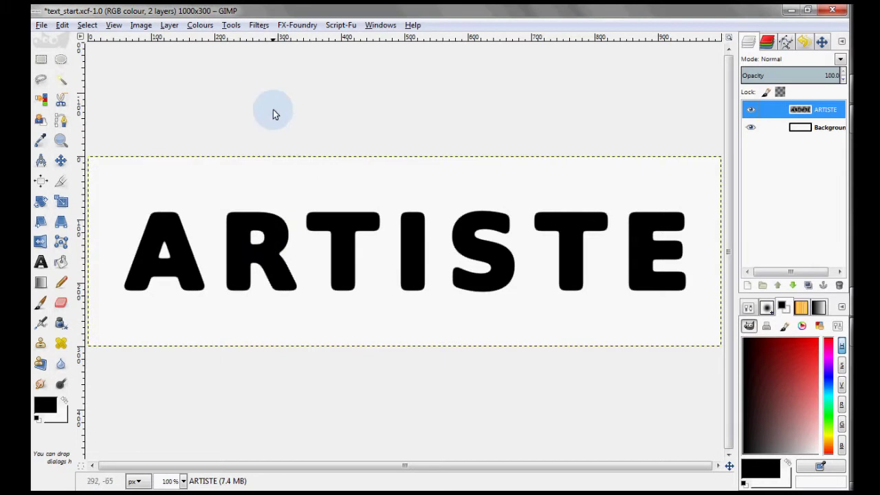
# - Warp the ARTISTE letters with IWarp, amount 0.20, bending the A, R and final T
pyautogui.click(259, 26)
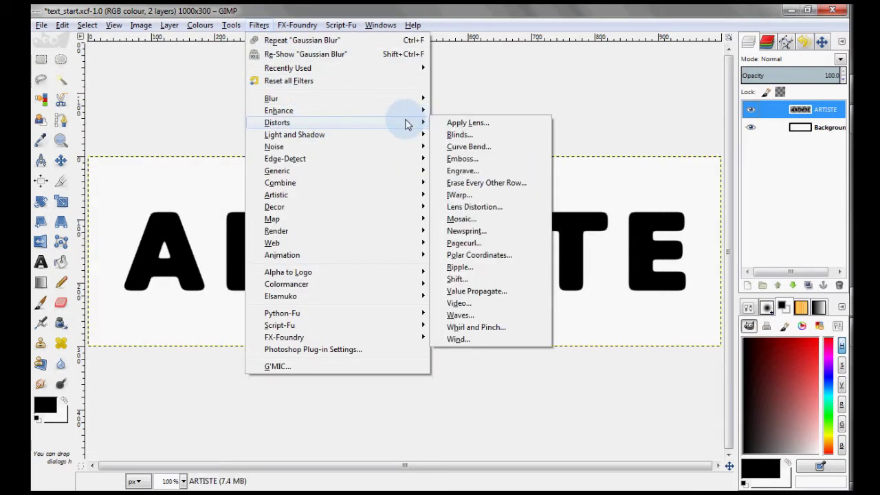
pyautogui.click(499, 193)
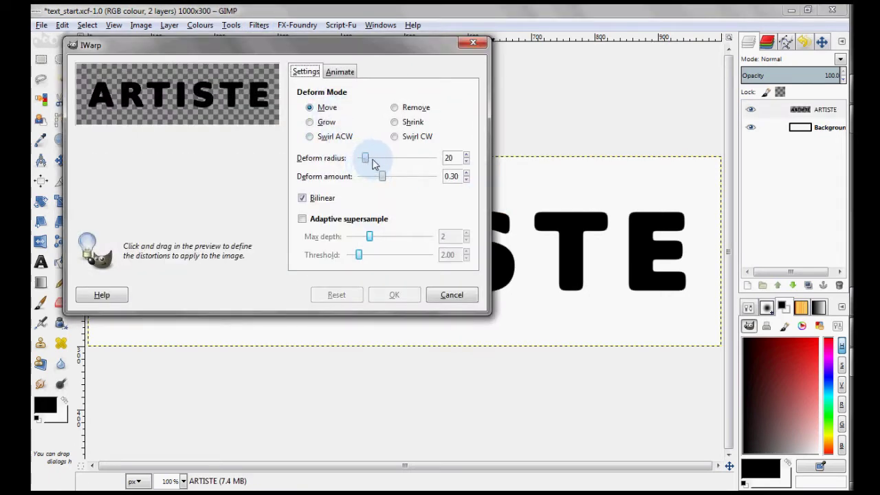
pyautogui.click(365, 177)
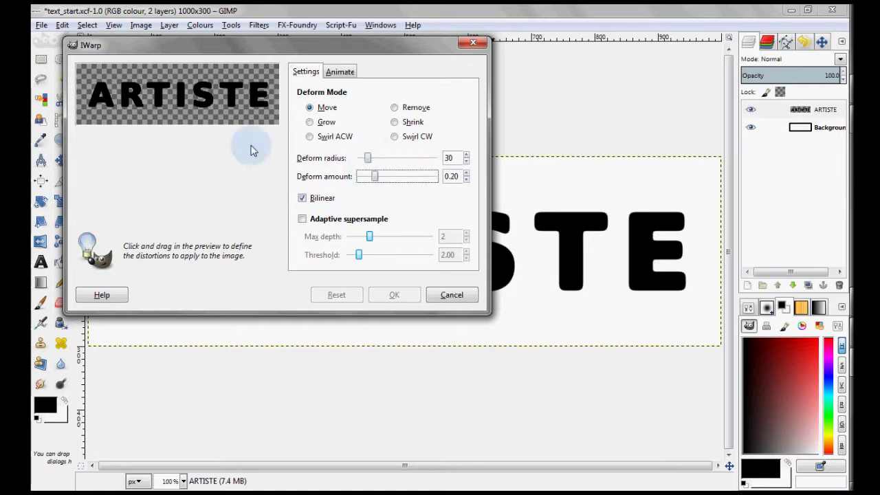
pyautogui.moveTo(106, 117)
pyautogui.mouseDown()
pyautogui.moveTo(136, 95)
pyautogui.moveTo(226, 102)
pyautogui.mouseUp()
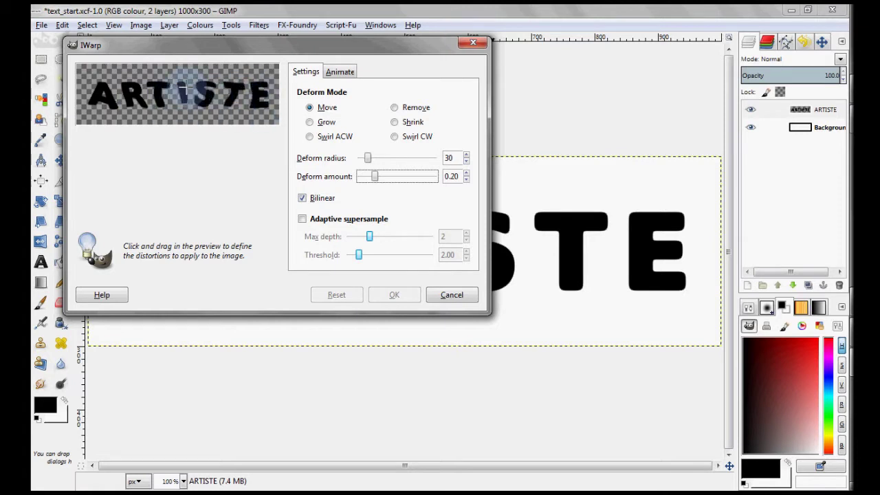
pyautogui.moveTo(105, 100); pyautogui.dragTo(272, 132)
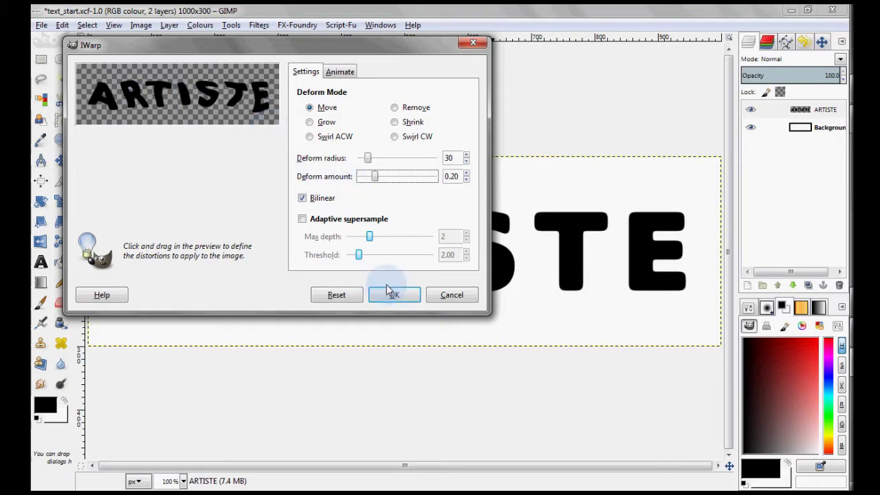
pyautogui.click(395, 297)
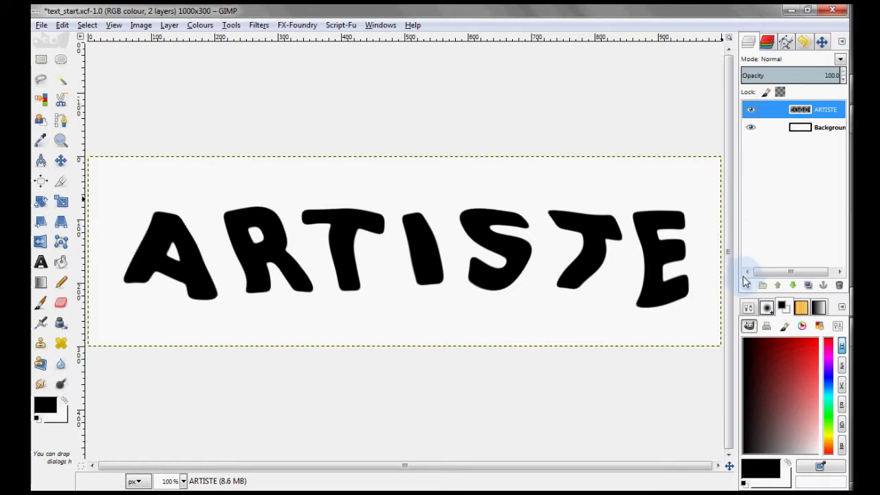
pyautogui.click(749, 286)
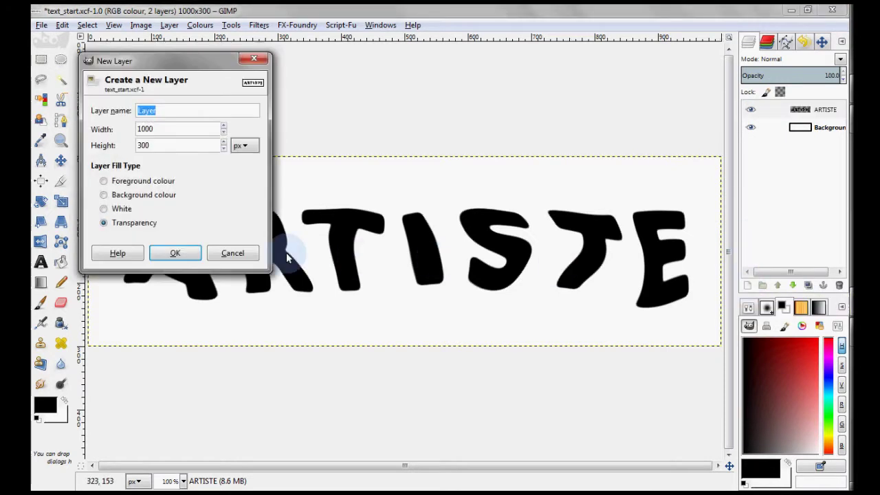
# - Add a transparent layer and choose the Paintbrush with the Sparks brush
pyautogui.click(175, 253)
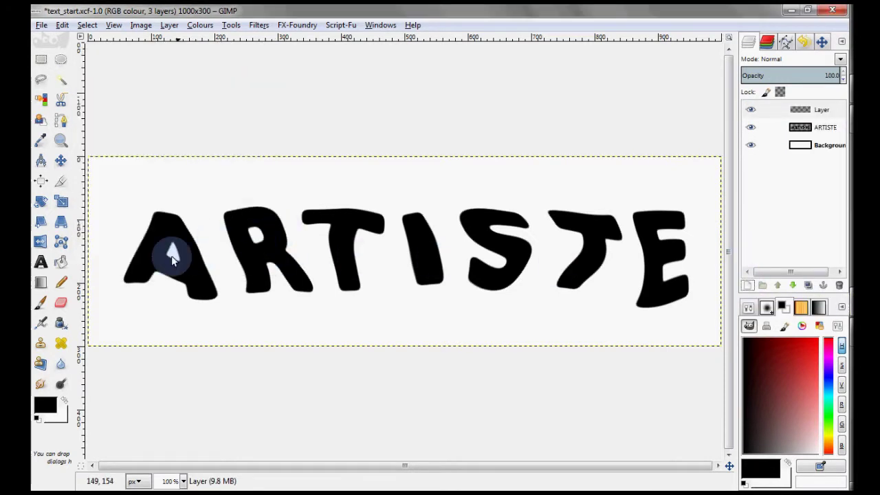
pyautogui.click(41, 305)
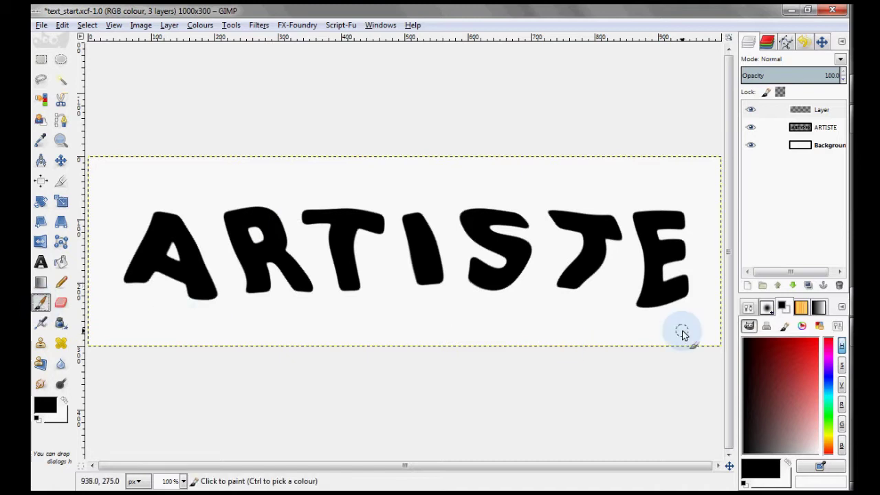
pyautogui.click(769, 308)
pyautogui.scroll(-2, 790, 385)
pyautogui.scroll(-2, 798, 388)
pyautogui.scroll(-2, 805, 391)
pyautogui.scroll(-2, 801, 391)
pyautogui.scroll(-2, 791, 392)
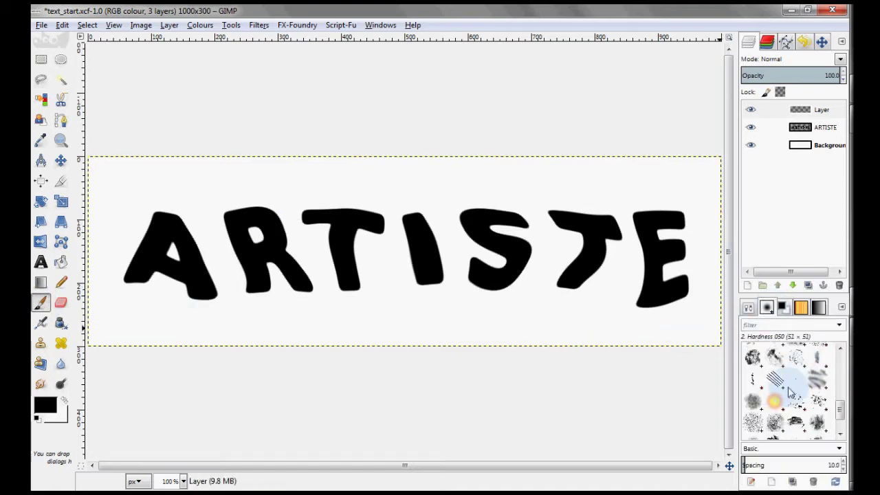
pyautogui.click(775, 404)
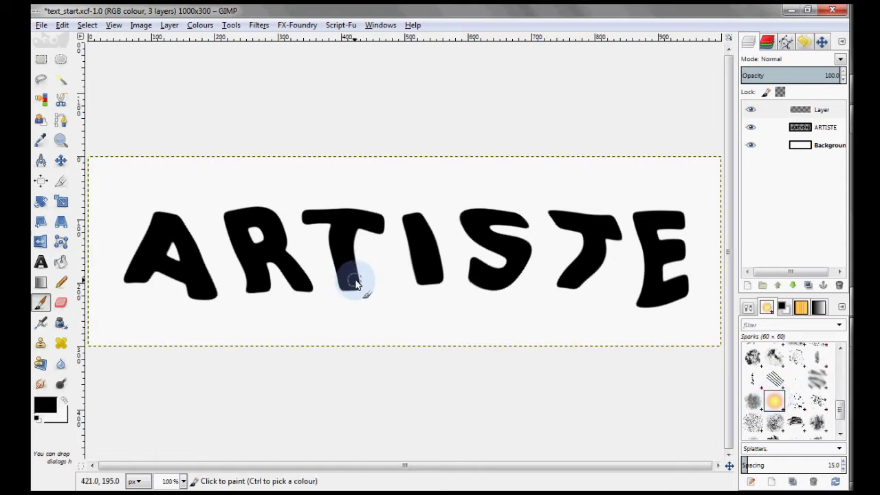
# - Paint yellow Sparks strokes over ART and around TISTE
pyautogui.click(748, 308)
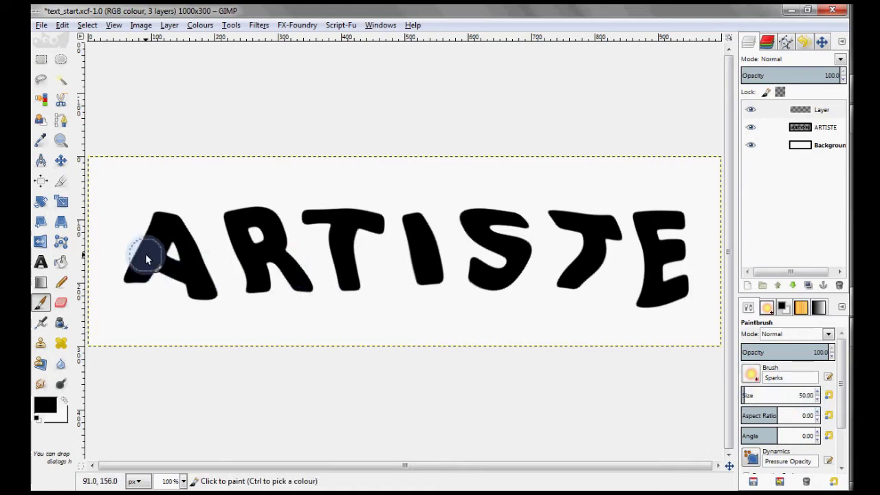
pyautogui.moveTo(120, 234)
pyautogui.mouseDown()
pyautogui.moveTo(407, 182)
pyautogui.moveTo(689, 170)
pyautogui.moveTo(568, 320)
pyautogui.mouseUp()
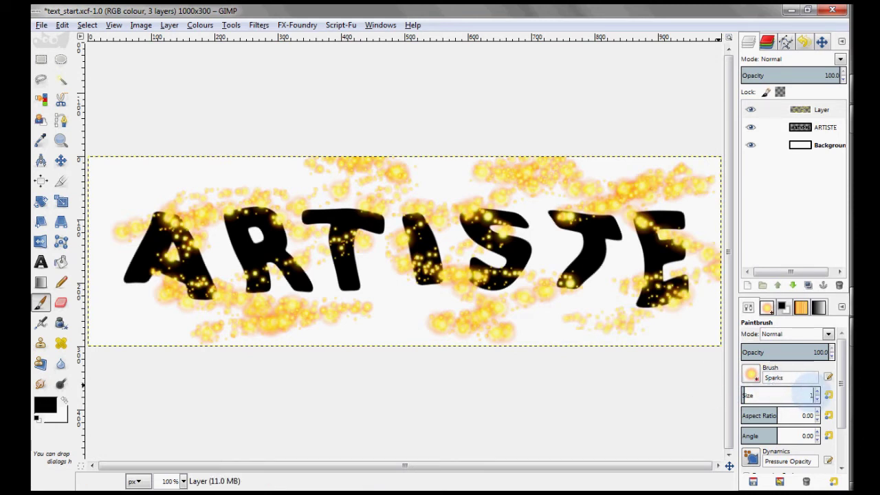
pyautogui.write('00.00')
pyautogui.moveTo(649, 291)
pyautogui.mouseDown()
pyautogui.moveTo(255, 332)
pyautogui.moveTo(609, 318)
pyautogui.mouseUp()
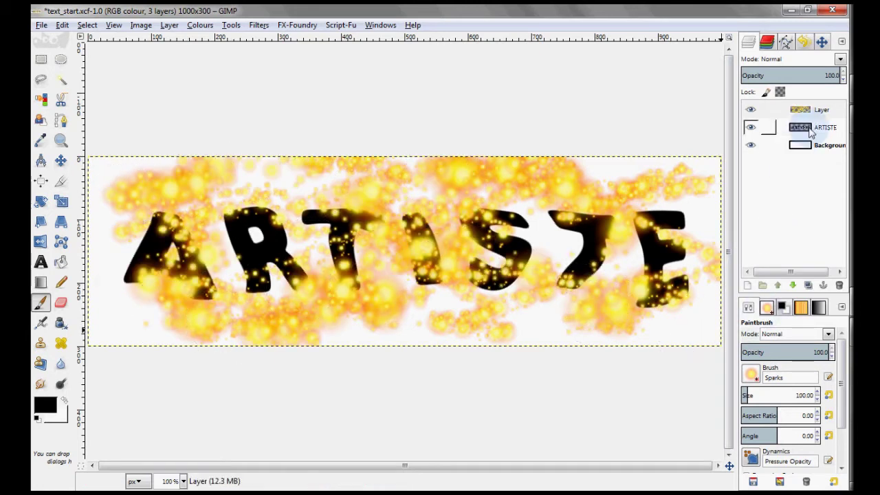
# - Lock the sparks layer's transparency and set the foreground colour to black
pyautogui.click(817, 114)
pyautogui.click(781, 91)
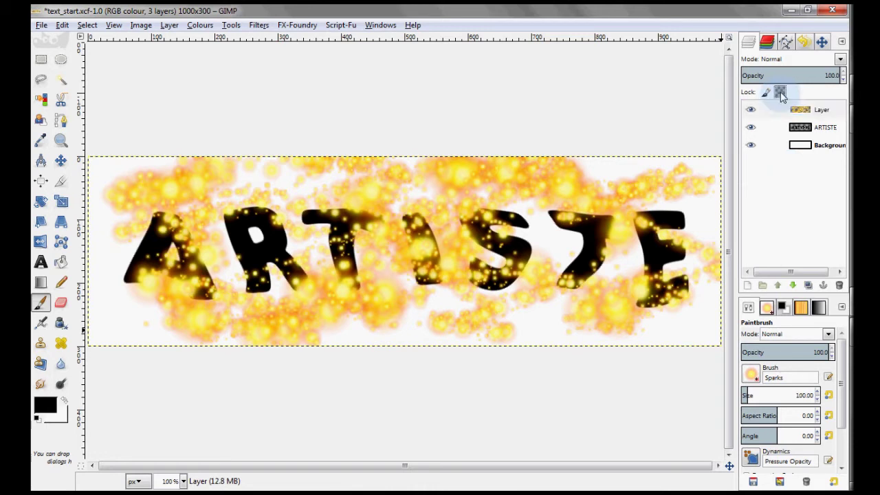
pyautogui.click(783, 310)
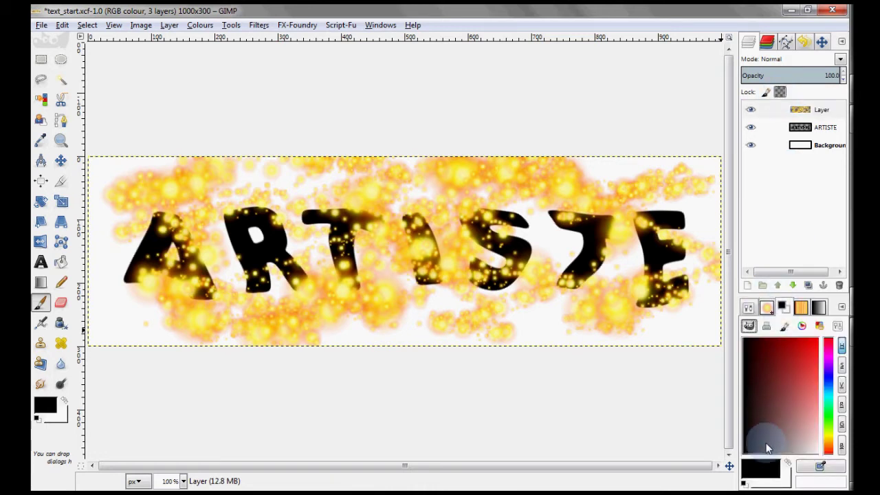
pyautogui.moveTo(768, 448); pyautogui.dragTo(648, 321)
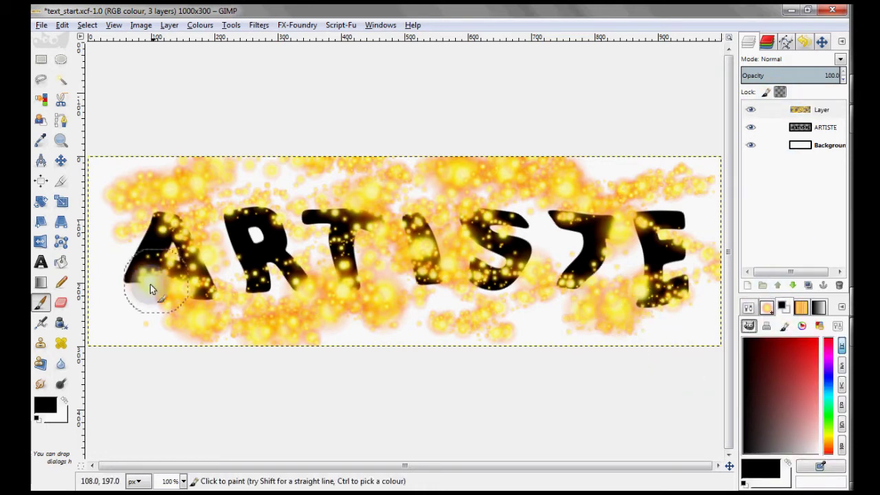
# - Bucket-fill the whole sparks layer with black using Fill whole selection
pyautogui.click(62, 265)
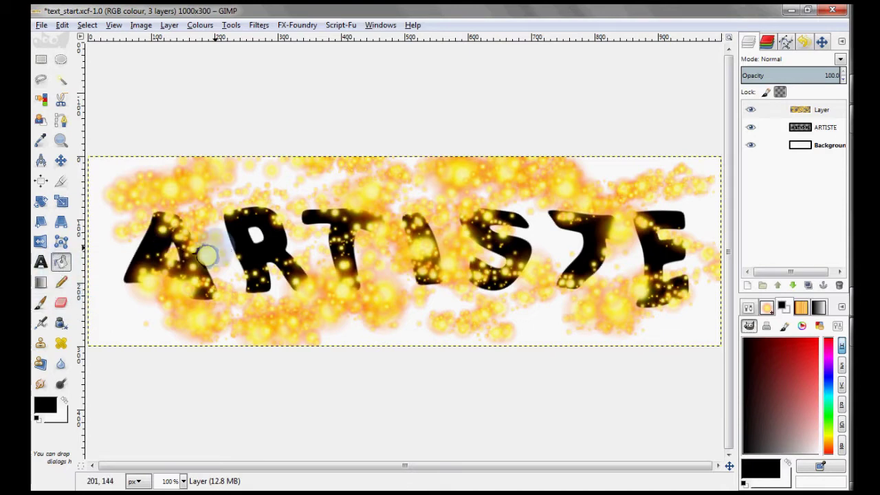
pyautogui.click(748, 307)
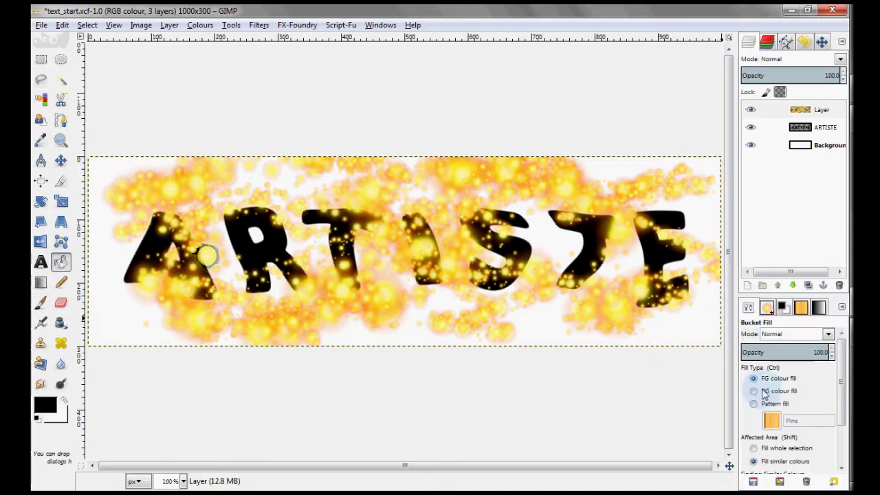
pyautogui.click(757, 449)
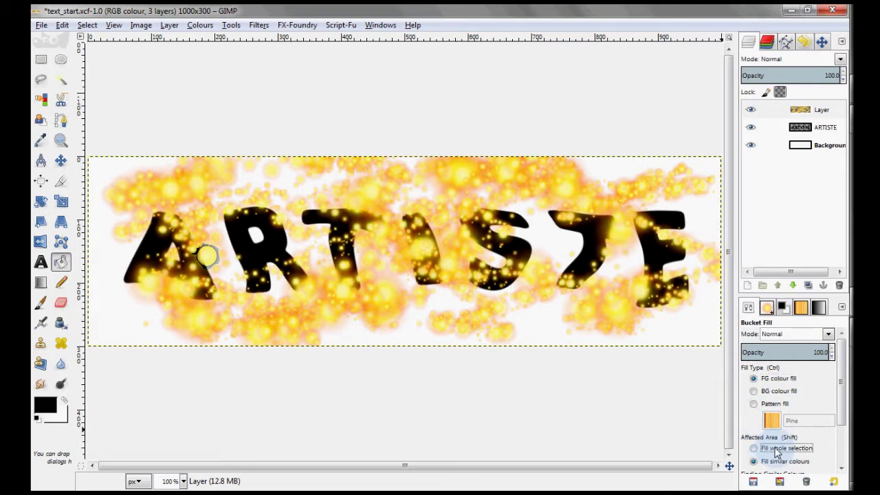
pyautogui.click(583, 239)
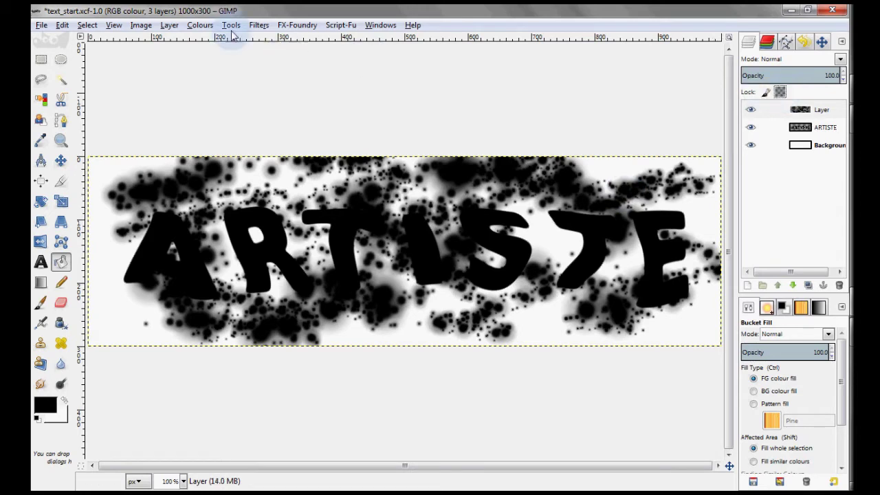
# - Apply Alpha-channel Levels of about 214, 0.10 and 245 to the black spark layer
pyautogui.click(201, 26)
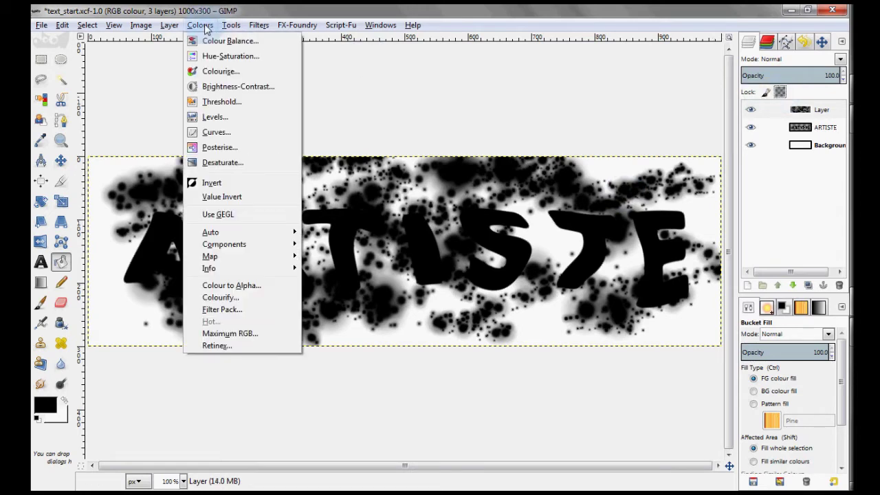
pyautogui.click(230, 117)
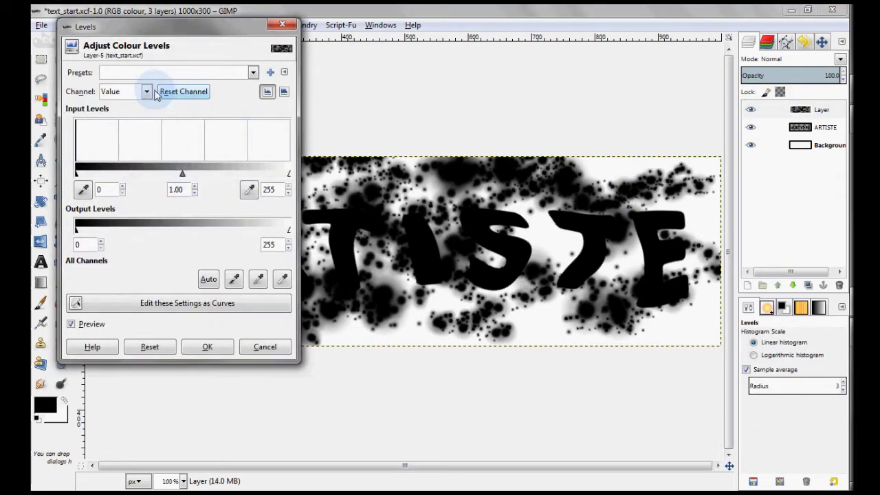
pyautogui.click(144, 93)
pyautogui.click(136, 169)
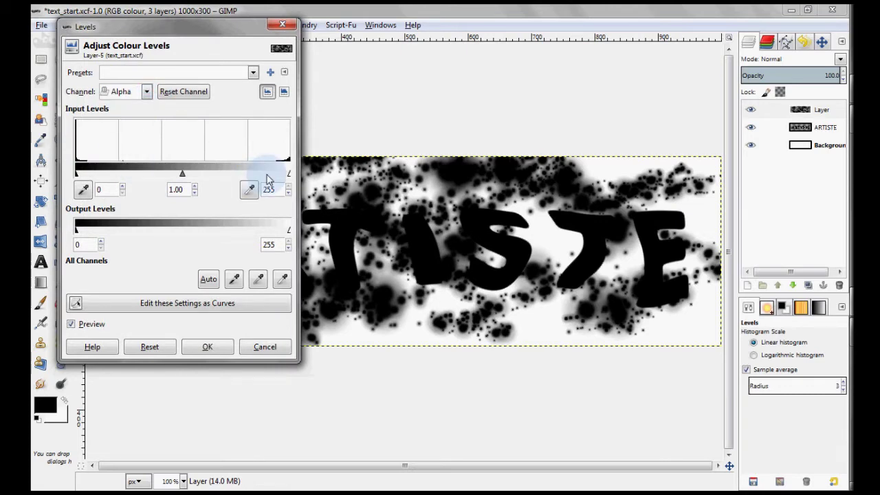
pyautogui.moveTo(130, 180); pyautogui.dragTo(292, 176)
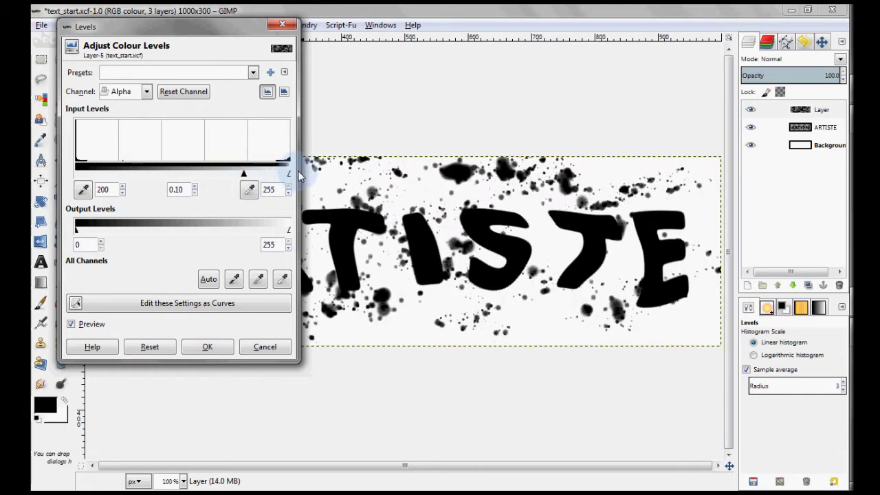
pyautogui.moveTo(289, 174); pyautogui.dragTo(274, 175)
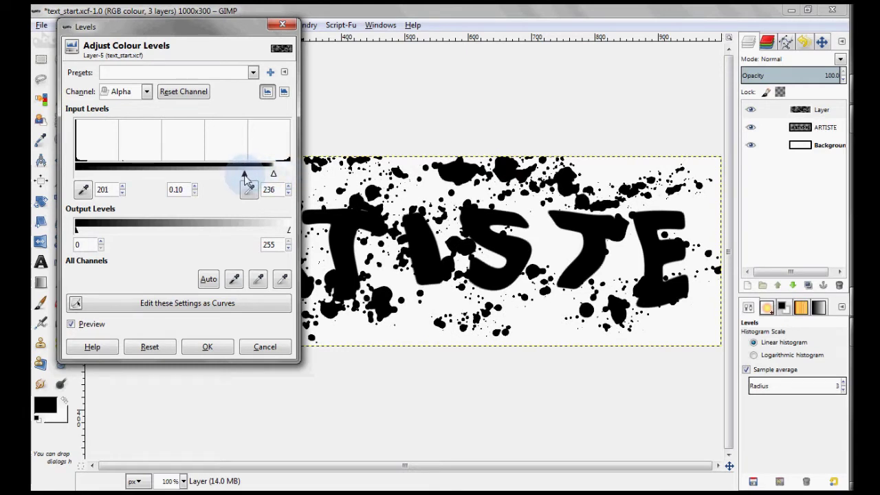
pyautogui.moveTo(275, 177)
pyautogui.mouseDown()
pyautogui.moveTo(282, 174)
pyautogui.moveTo(269, 179)
pyautogui.mouseUp()
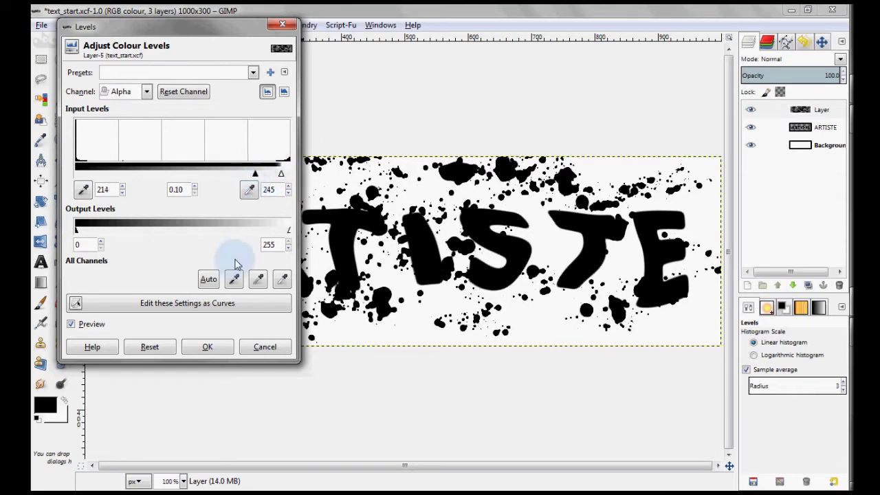
pyautogui.click(209, 347)
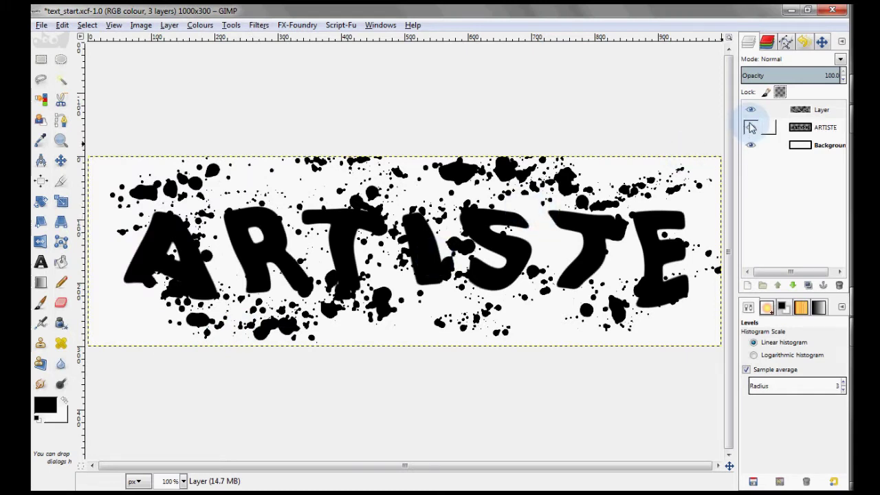
# - Add a white layer mask to the splatter layer
pyautogui.rightClick(801, 110)
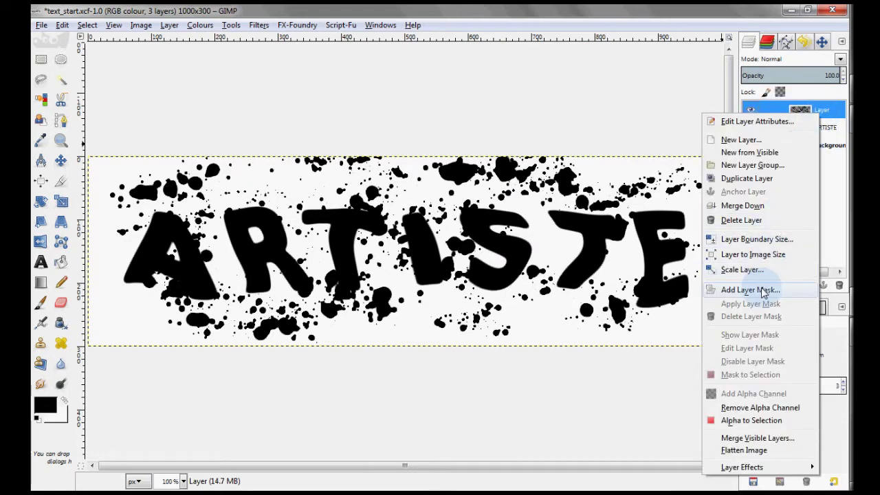
pyautogui.click(764, 289)
pyautogui.click(200, 300)
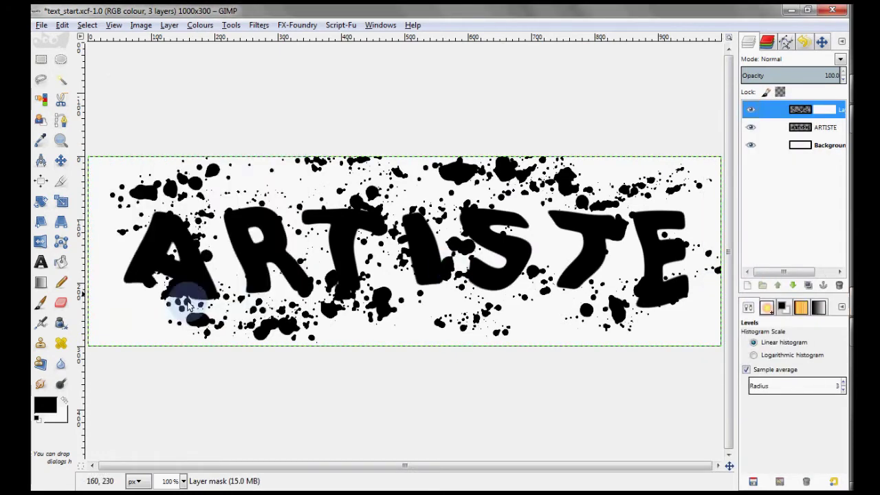
# - Mask out splatter inside the A and a stray spot below with a hard brush, then merge down
pyautogui.click(40, 303)
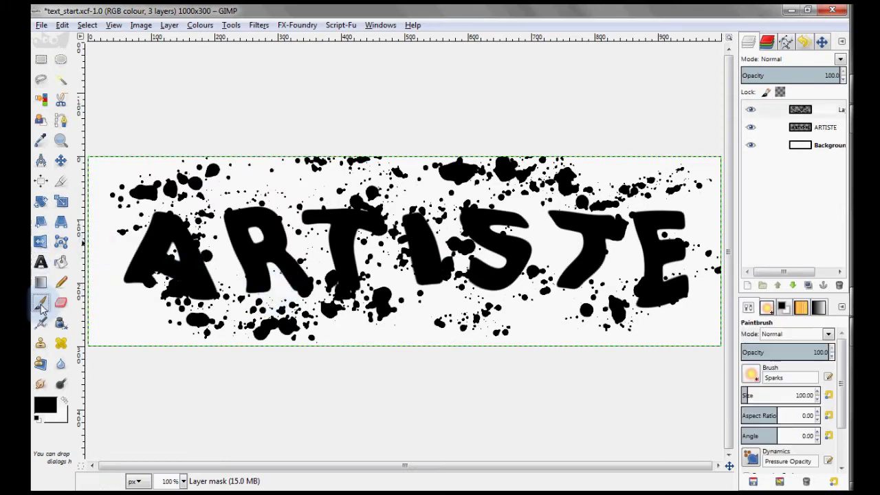
pyautogui.click(752, 375)
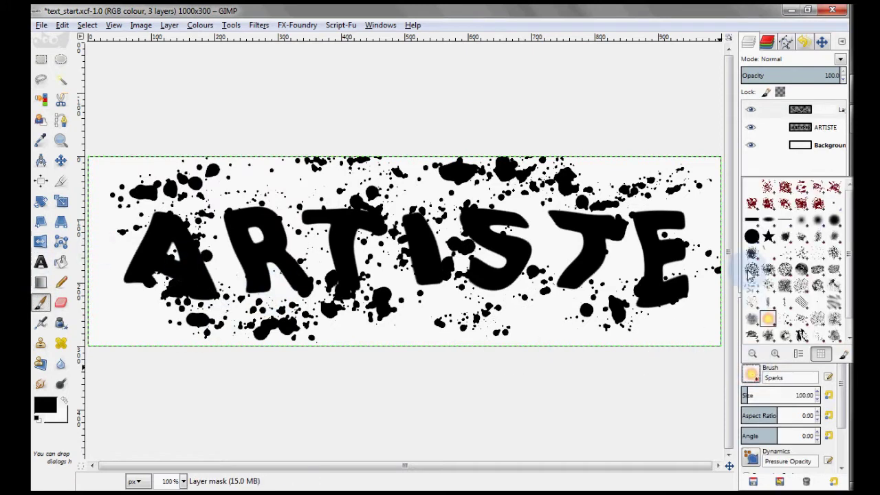
pyautogui.click(752, 236)
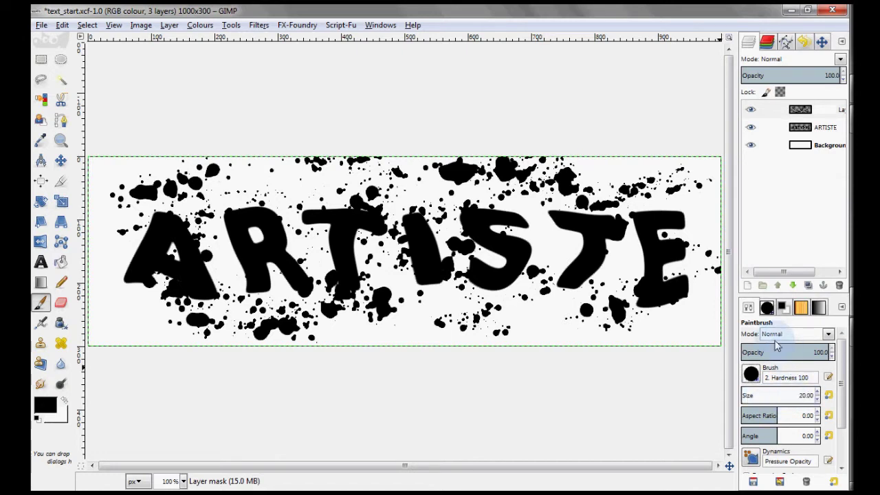
pyautogui.click(824, 110)
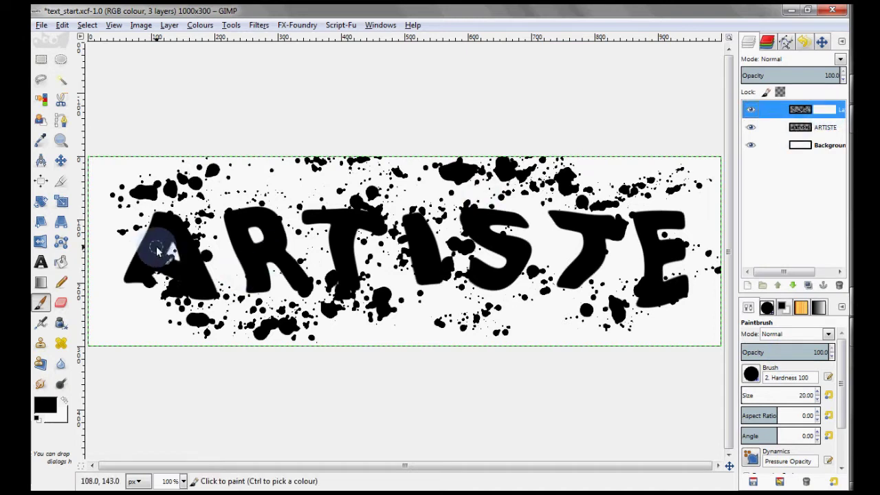
pyautogui.click(174, 256)
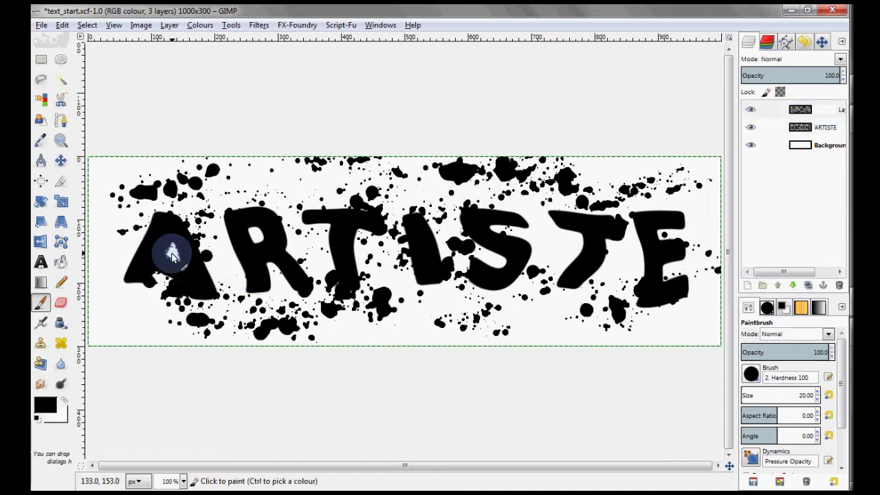
pyautogui.click(384, 292)
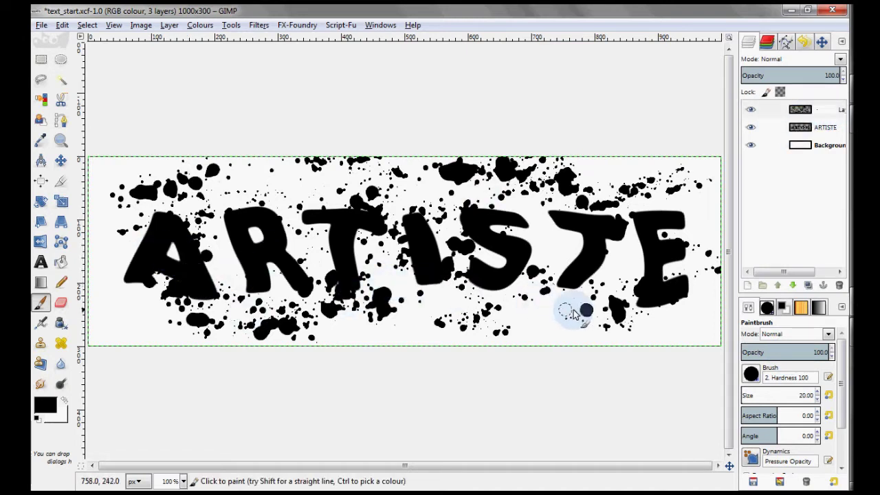
pyautogui.rightClick(802, 113)
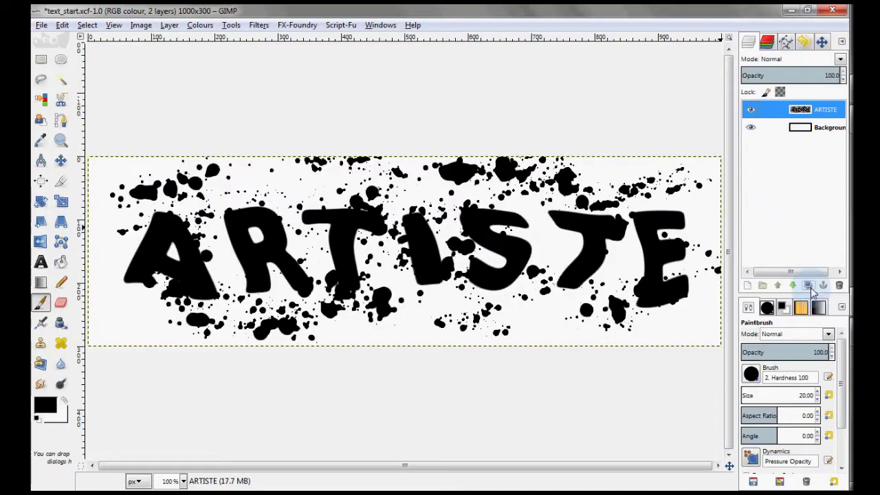
# - Duplicate the ARTISTE layer and fill the copy with mid grey
pyautogui.click(809, 285)
pyautogui.click(783, 307)
pyautogui.click(774, 358)
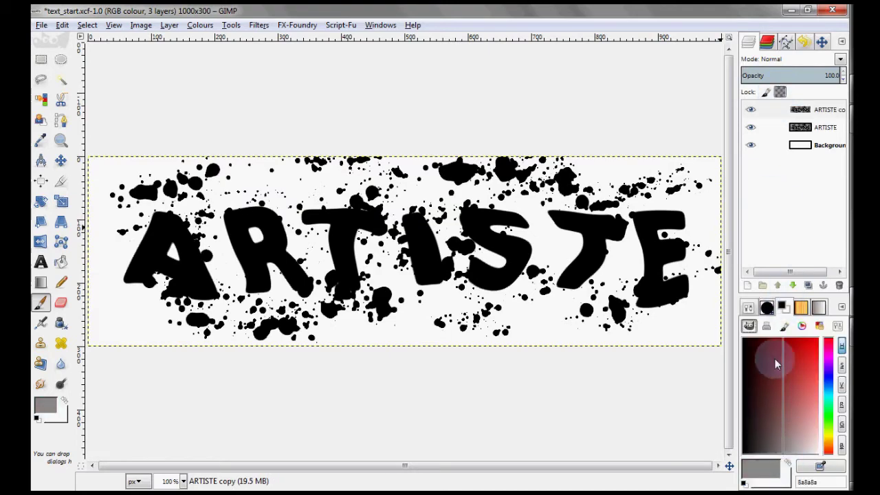
pyautogui.click(767, 326)
pyautogui.hotkey('ctrl', ',')
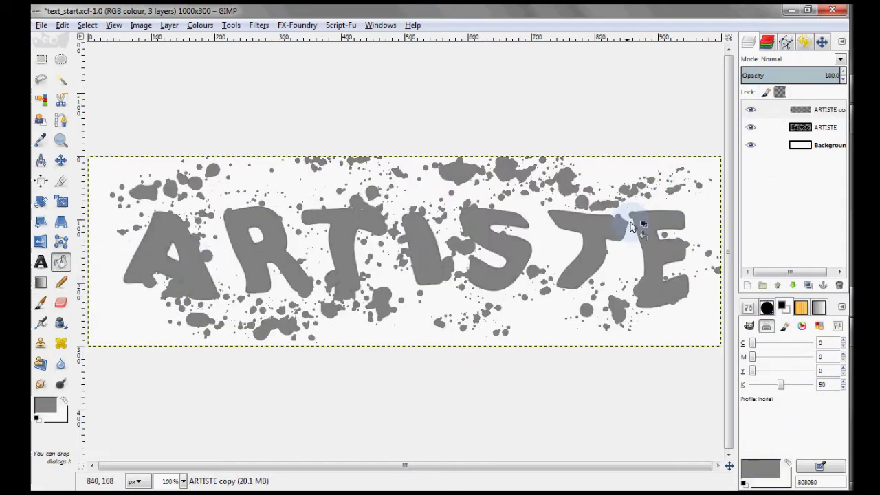
# - Save the copy's alpha selection as a new channel, then clear the selection
pyautogui.rightClick(825, 110)
pyautogui.click(757, 463)
pyautogui.click(748, 41)
pyautogui.click(766, 285)
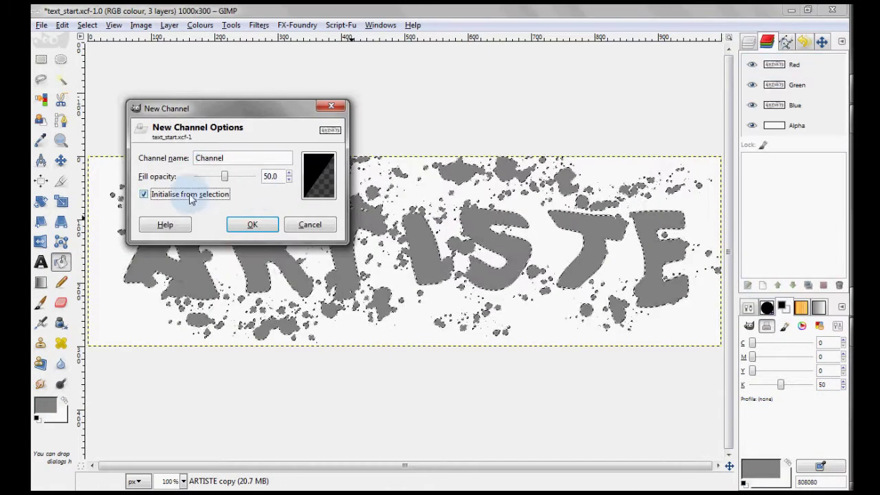
pyautogui.click(252, 222)
pyautogui.click(86, 24)
pyautogui.click(103, 61)
pyautogui.click(798, 165)
# - Blur the new channel 10 px, hide it, and reselect the ARTISTE copy layer
pyautogui.click(259, 25)
pyautogui.moveTo(287, 68)
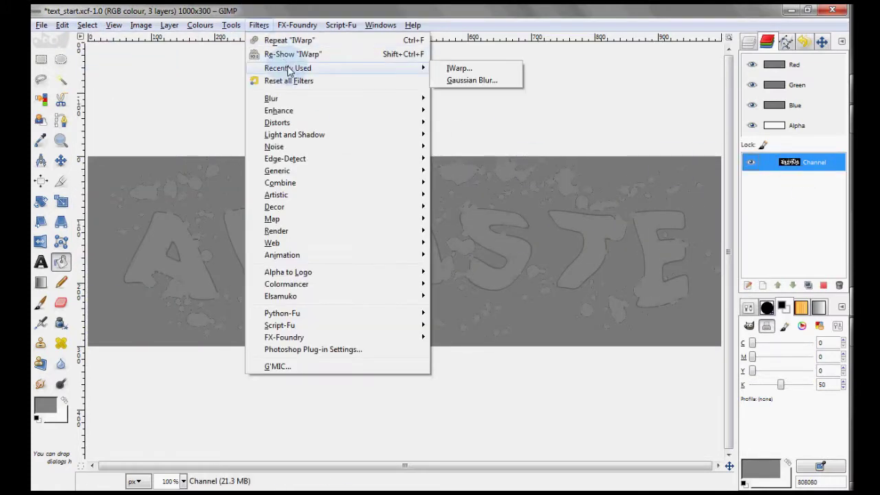
pyautogui.click(468, 108)
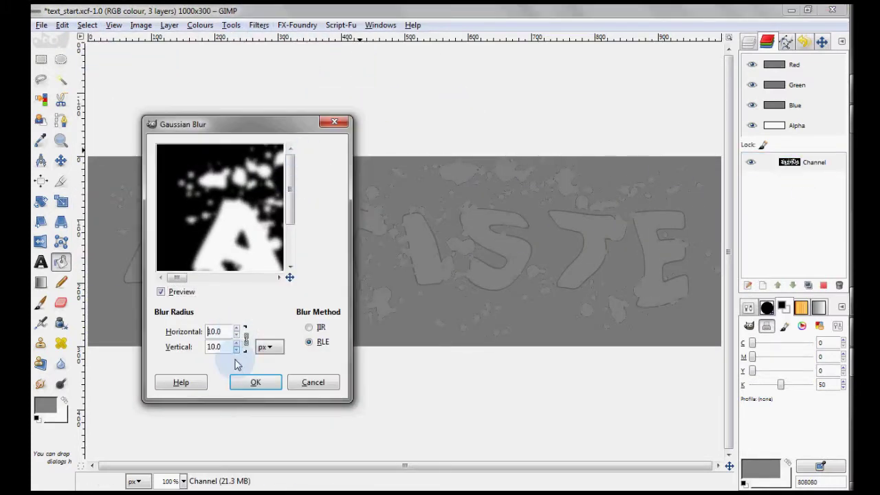
pyautogui.click(255, 383)
pyautogui.click(751, 162)
pyautogui.click(749, 41)
pyautogui.click(801, 110)
# - Apply Lighting Effects with Channel-11 bump mapping and a directional light to the copy
pyautogui.click(259, 24)
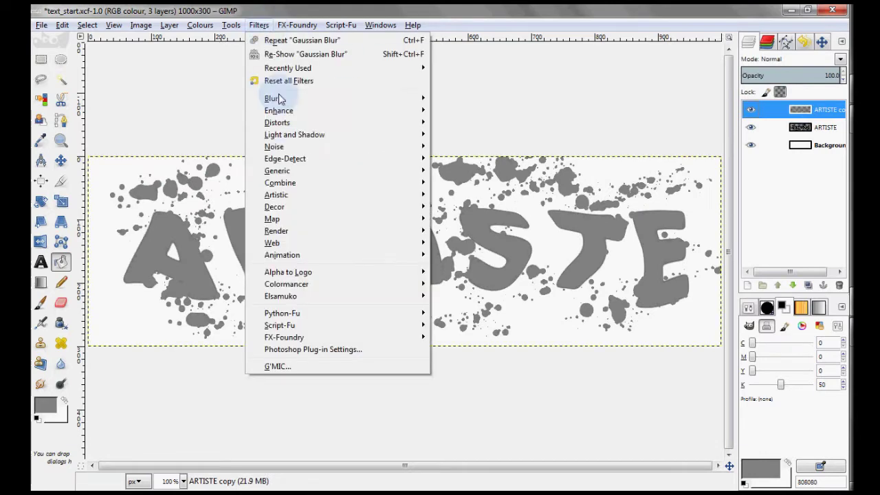
pyautogui.click(474, 157)
pyautogui.click(310, 55)
pyautogui.click(210, 78)
pyautogui.click(357, 95)
pyautogui.click(324, 154)
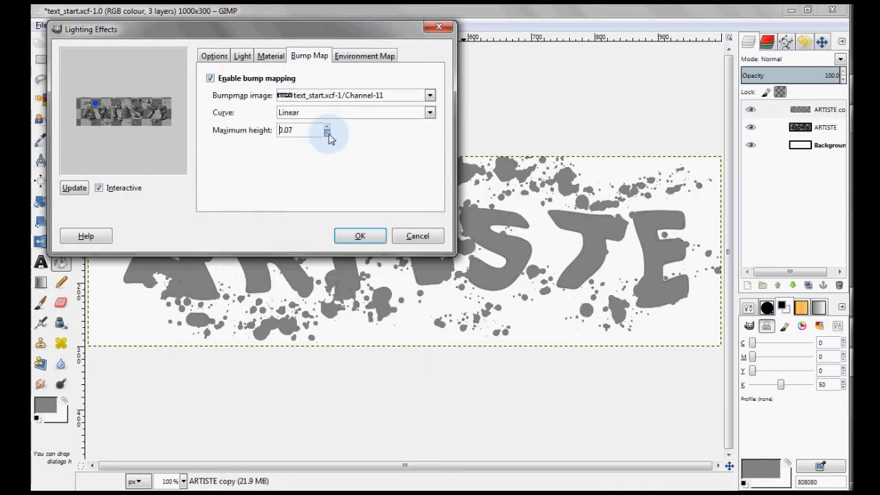
pyautogui.click(248, 55)
pyautogui.click(282, 109)
pyautogui.click(279, 140)
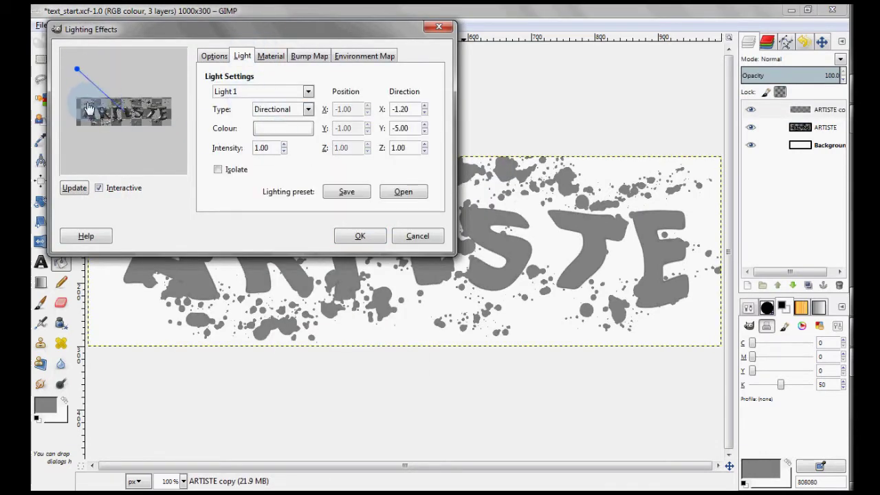
pyautogui.click(361, 236)
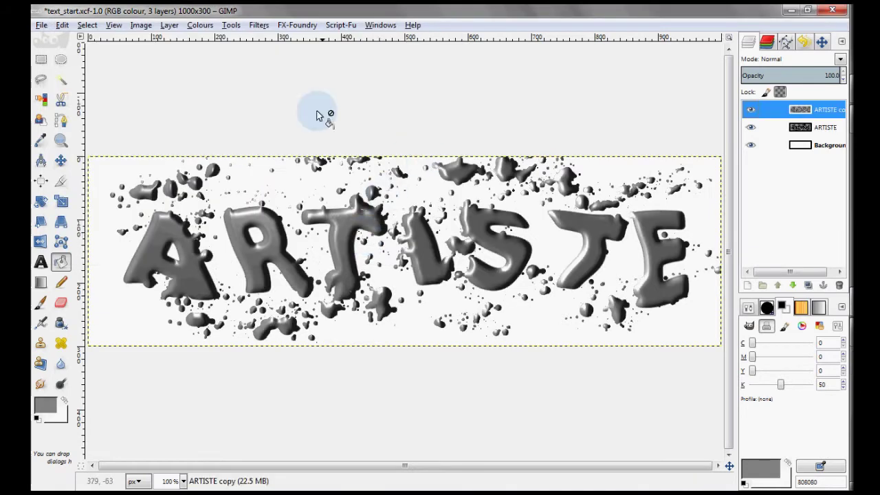
# - Apply Selective Gaussian Blur to the copy and set its mode to Hard light
pyautogui.click(259, 25)
pyautogui.click(487, 146)
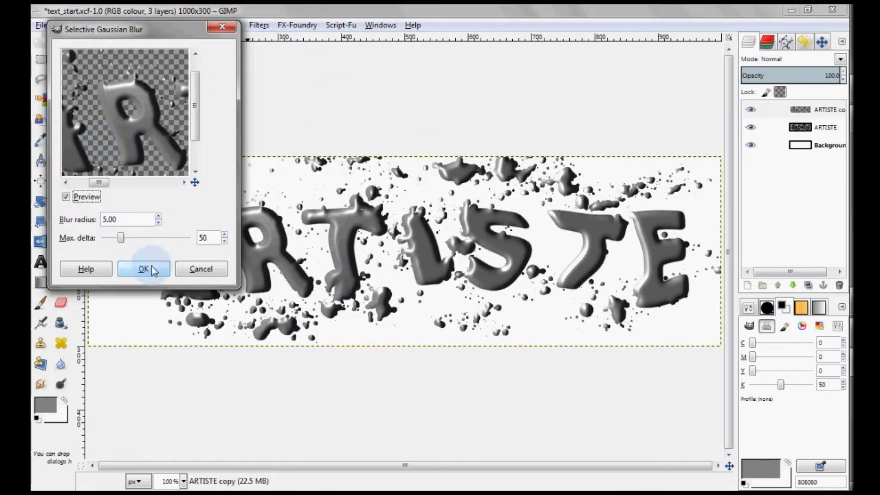
pyautogui.click(141, 267)
pyautogui.click(791, 58)
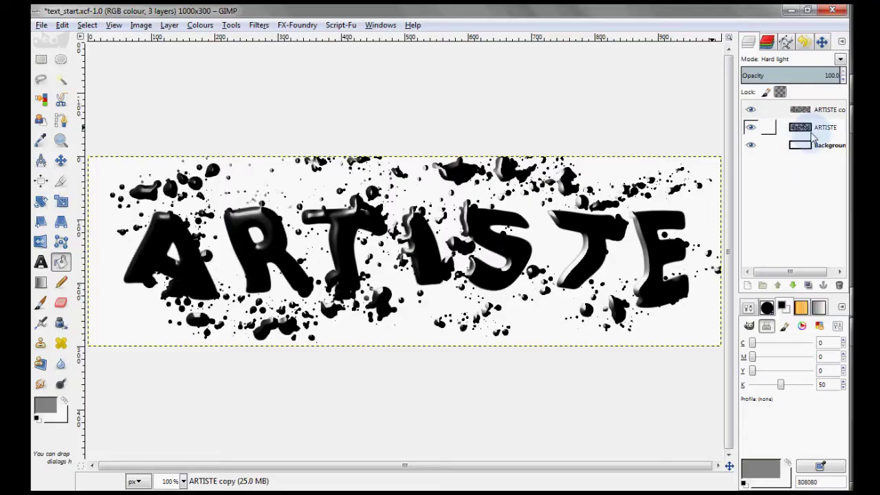
pyautogui.click(818, 128)
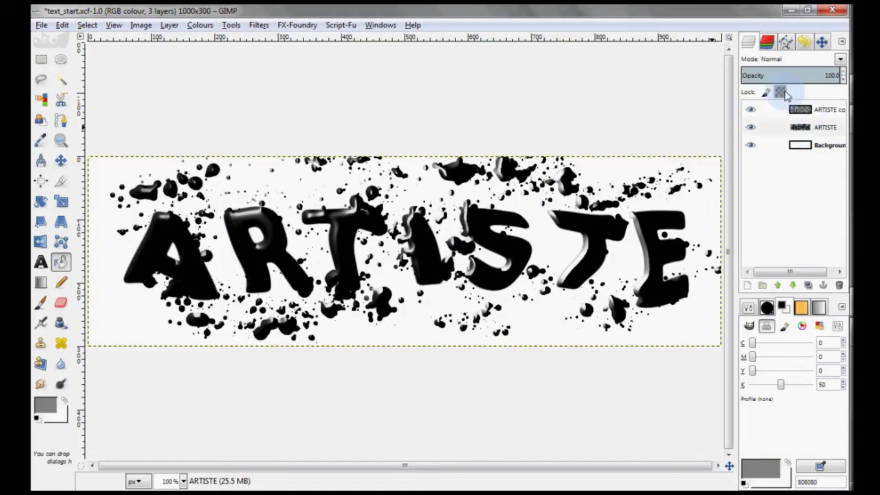
# - Choose a dark brown foreground colour in the hue-square colour selector
pyautogui.click(749, 327)
pyautogui.moveTo(829, 423); pyautogui.dragTo(833, 445)
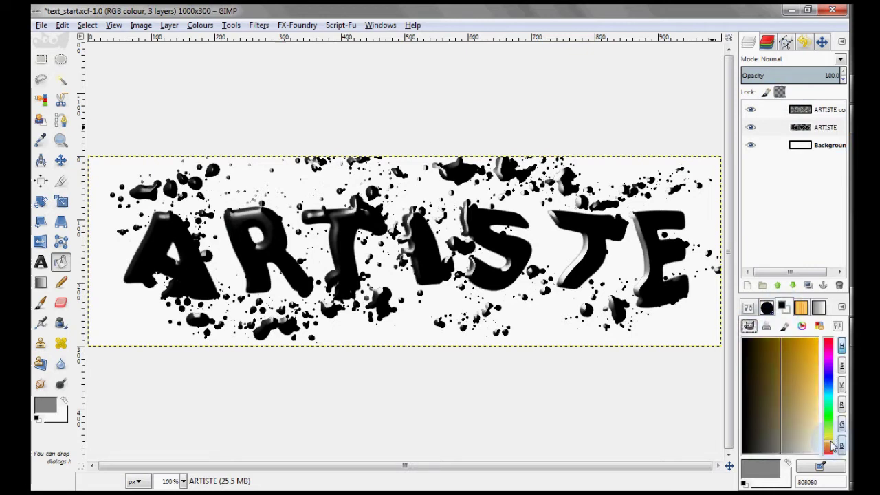
pyautogui.moveTo(806, 371); pyautogui.dragTo(776, 362)
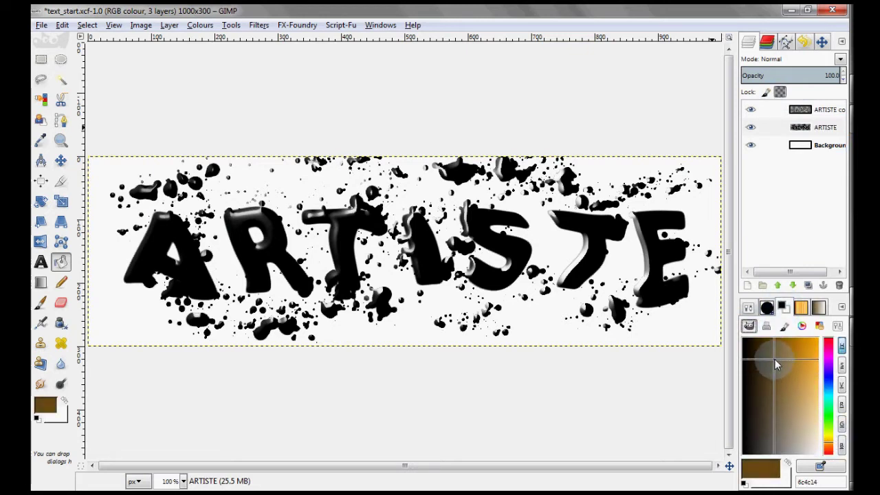
pyautogui.click(777, 364)
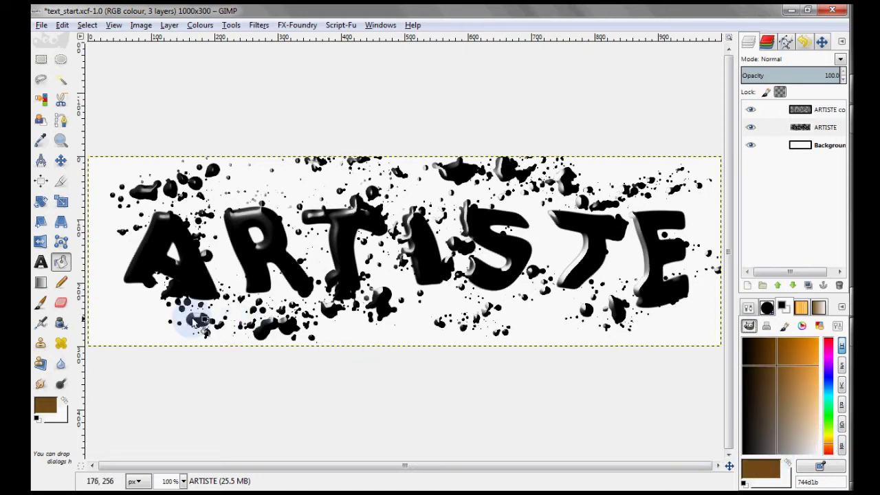
# - Bucket-fill the letters and splatters brown and set the ARTISTE layer opacity to 60%
pyautogui.click(60, 262)
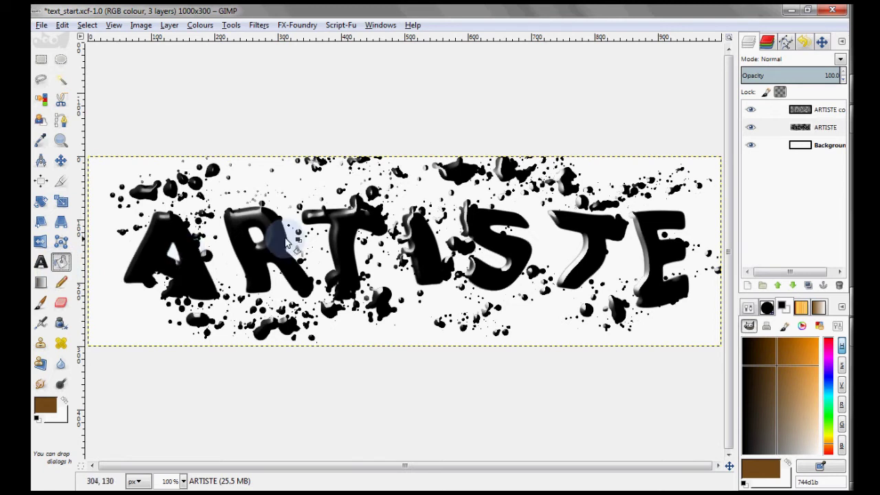
pyautogui.click(289, 241)
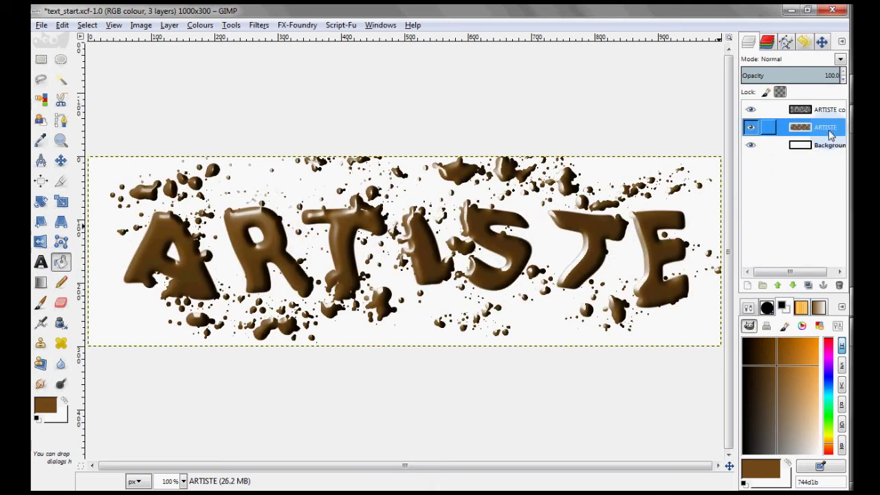
pyautogui.click(829, 76)
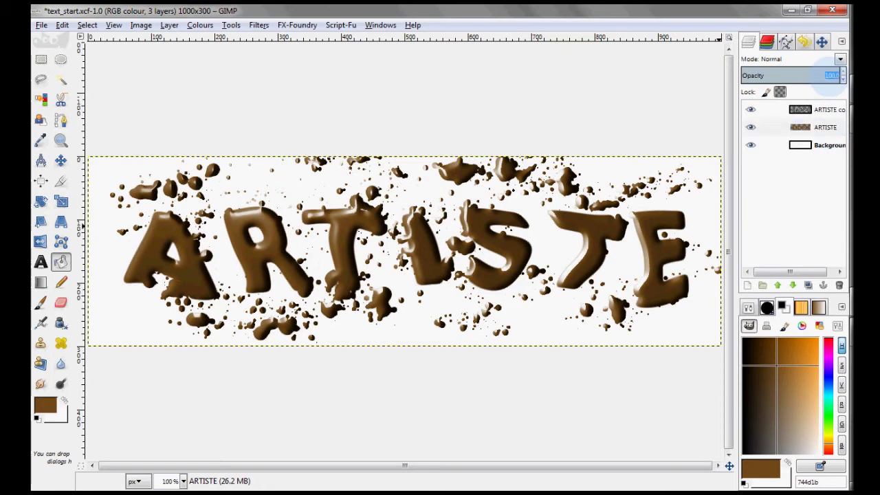
pyautogui.write('60')
pyautogui.press('Return')
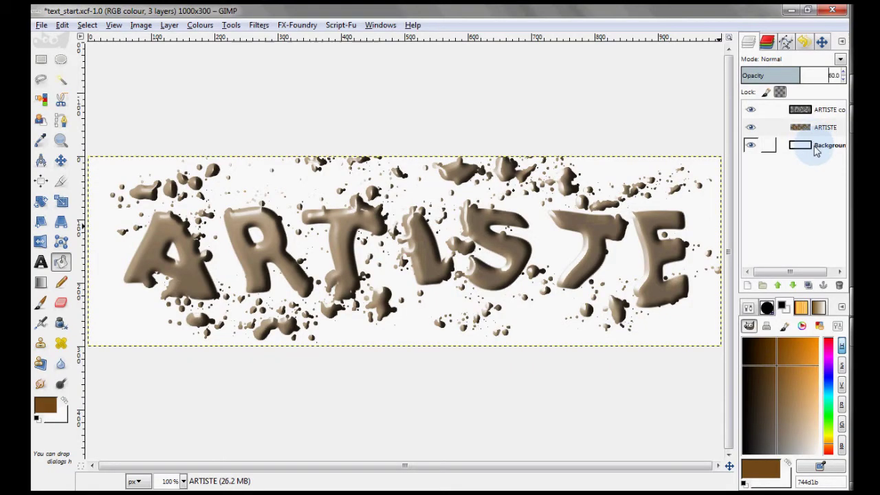
# - Bucket-fill the Background layer with the Pine wood pattern
pyautogui.click(815, 147)
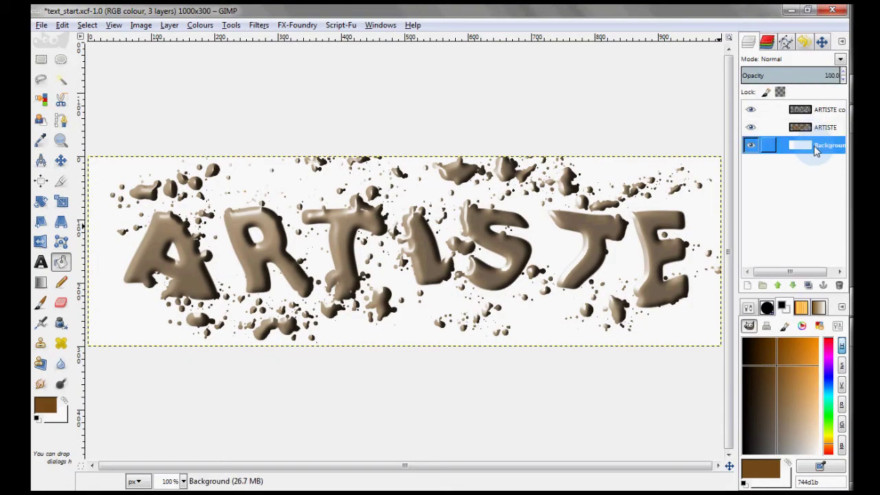
pyautogui.click(61, 262)
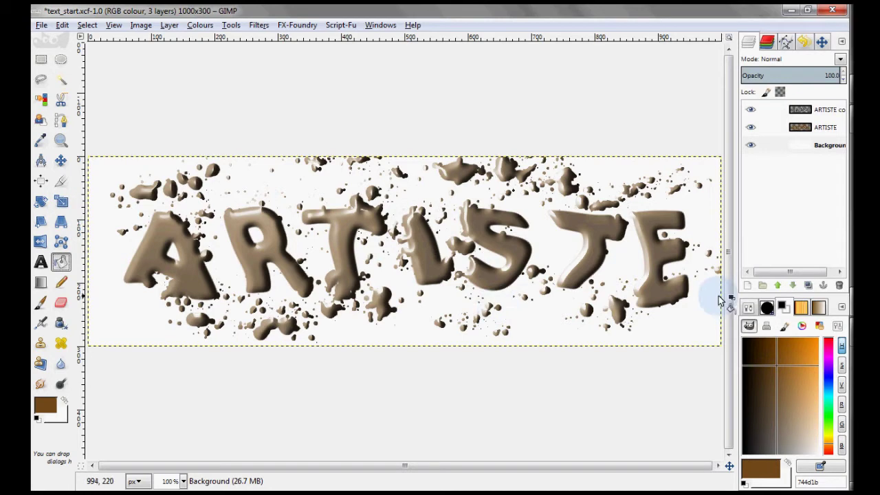
pyautogui.click(750, 309)
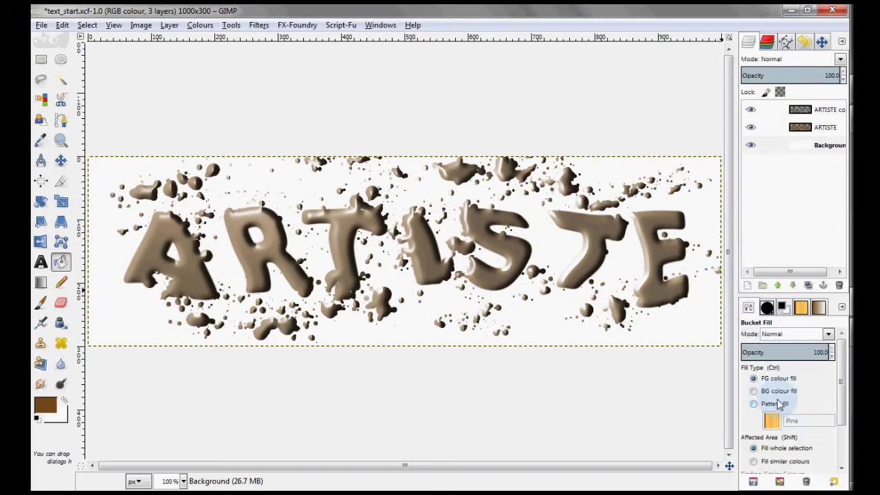
pyautogui.click(684, 344)
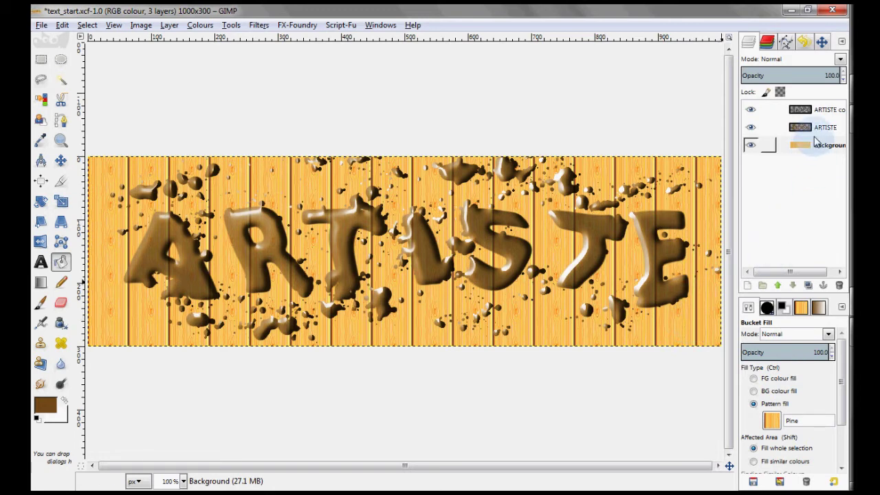
# - Copy the pine wood inside the ARTISTE letter shapes and paste it as a new layer
pyautogui.rightClick(818, 132)
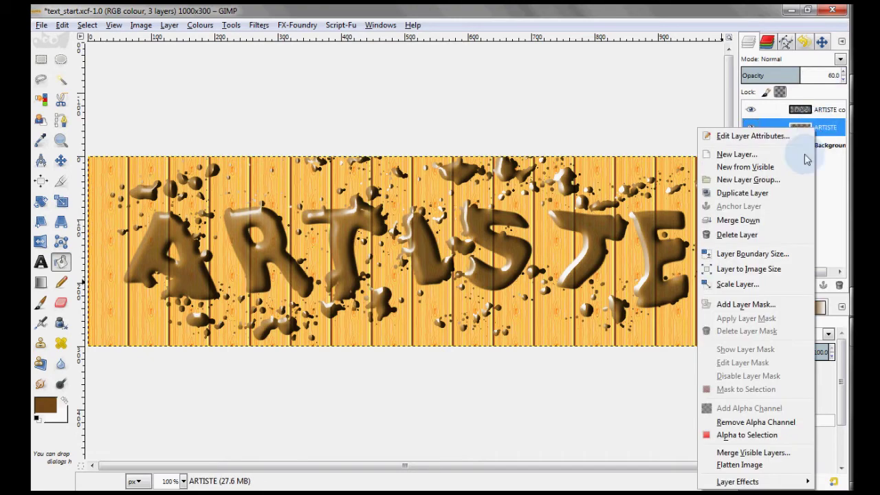
pyautogui.click(771, 435)
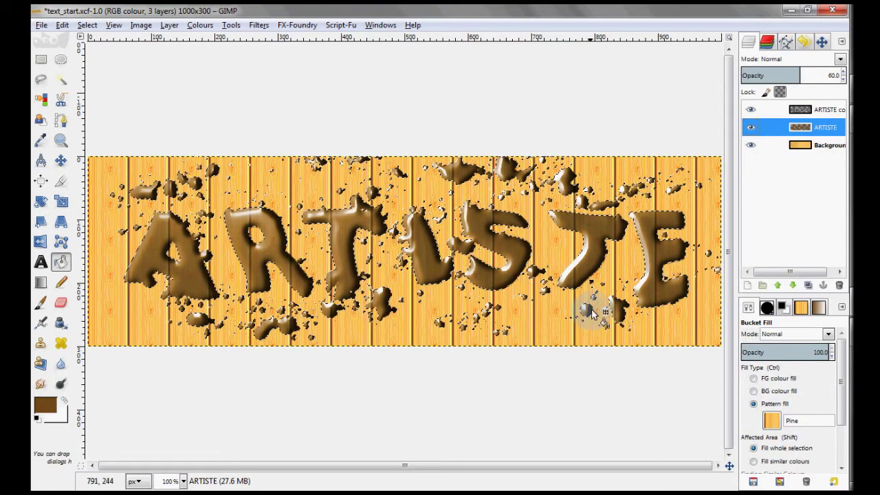
pyautogui.click(764, 145)
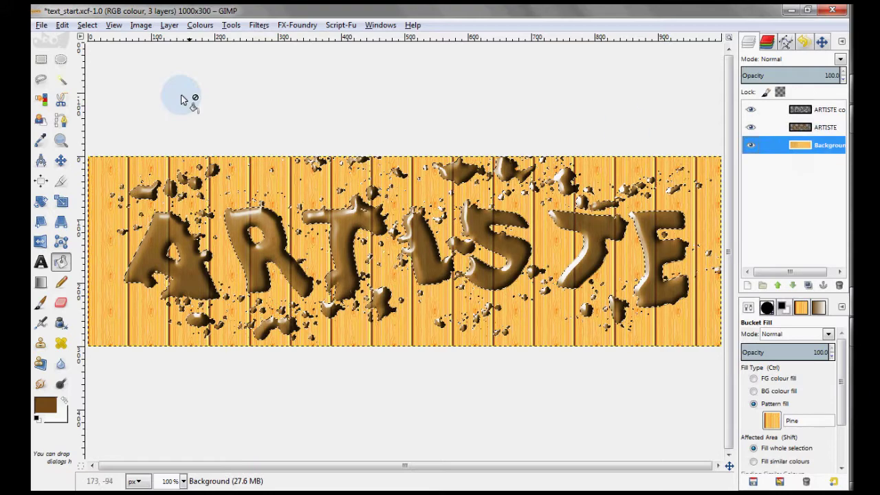
pyautogui.click(88, 26)
pyautogui.moveTo(62, 25)
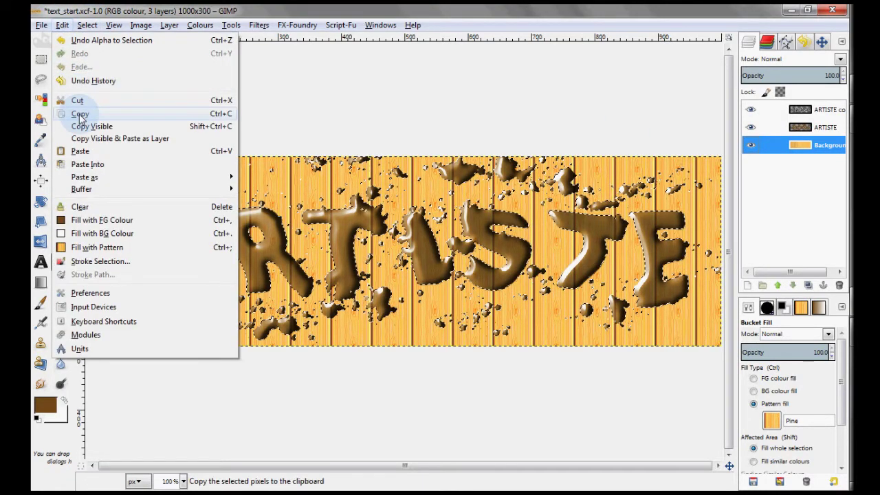
pyautogui.click(77, 114)
pyautogui.click(65, 26)
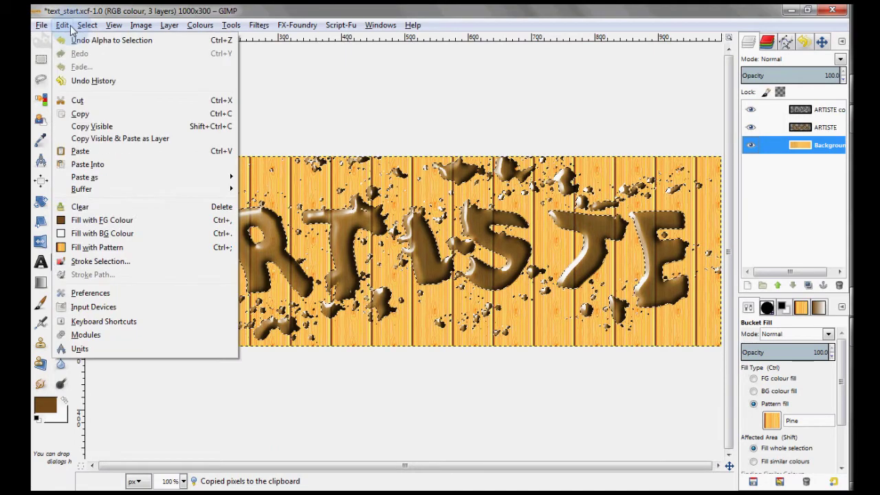
pyautogui.click(94, 156)
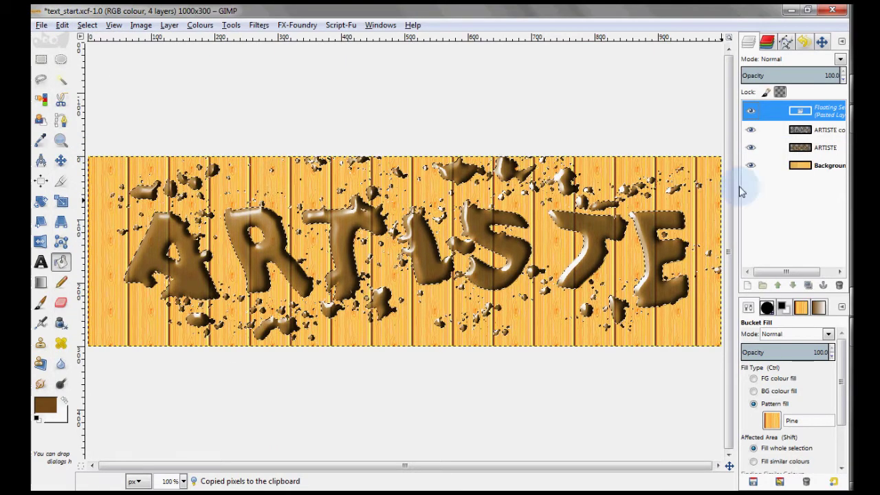
pyautogui.click(752, 287)
# - Move the pasted wood layer below both ARTISTE layers and select its letter shapes
pyautogui.click(817, 112)
pyautogui.click(793, 285)
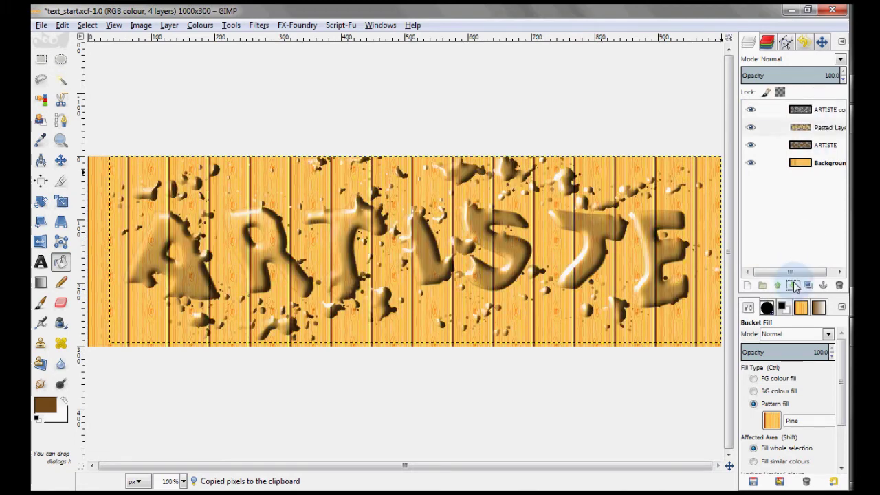
pyautogui.click(815, 145)
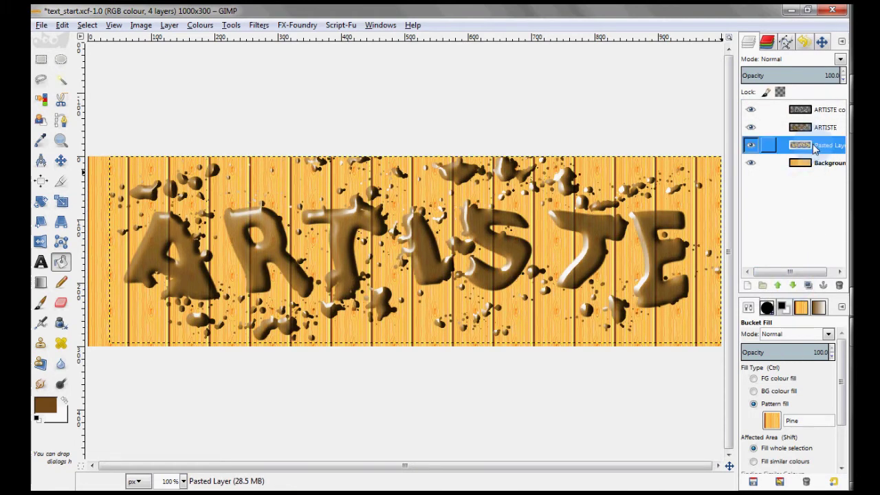
pyautogui.rightClick(815, 145)
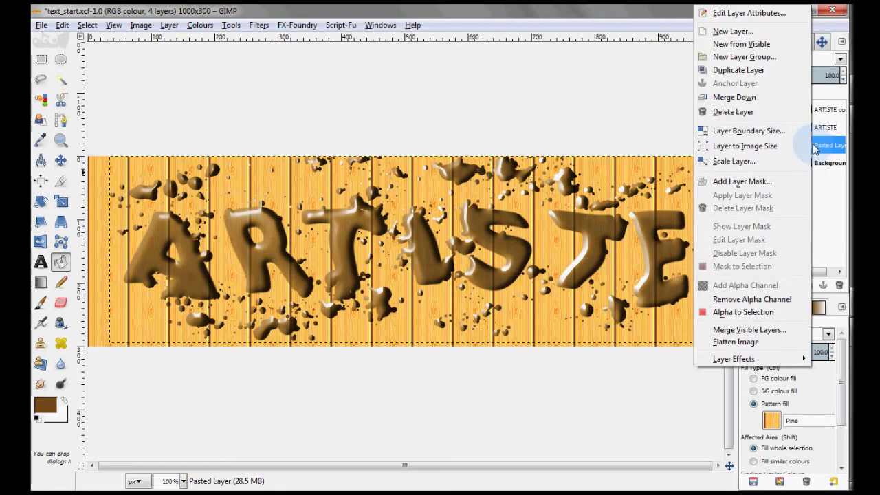
pyautogui.click(759, 313)
pyautogui.click(260, 25)
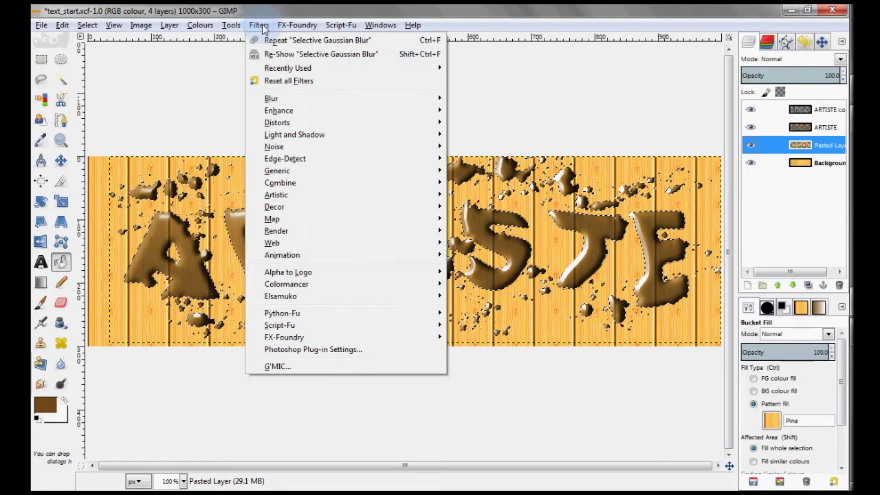
pyautogui.moveTo(277, 122)
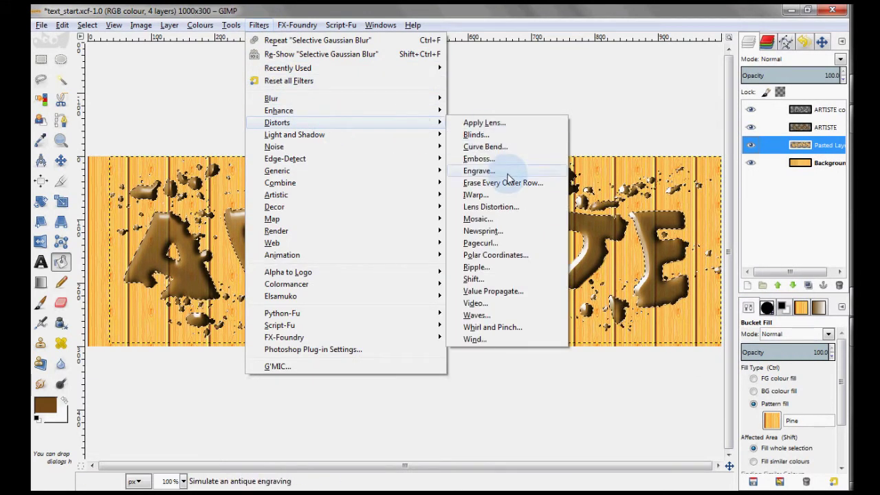
# - Bulge part of the pasted lettering with an IWarp Grow distortion, then add a new transparent layer
pyautogui.click(507, 195)
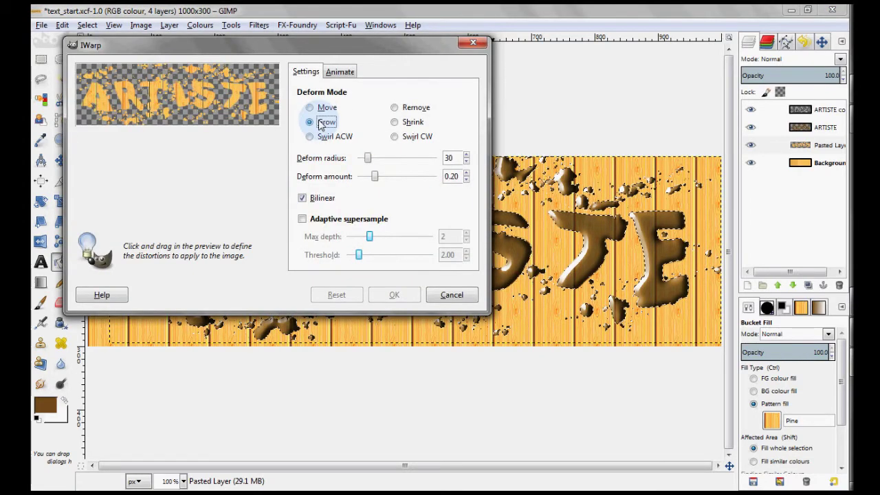
pyautogui.click(88, 75)
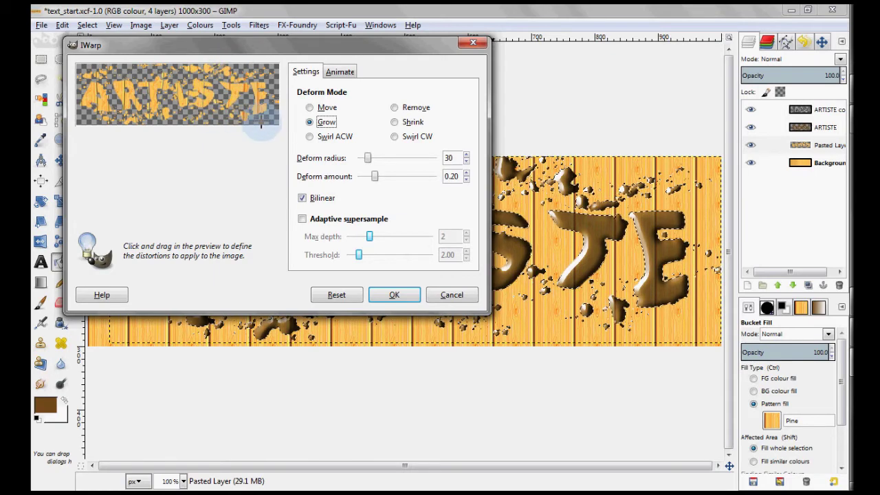
pyautogui.click(395, 295)
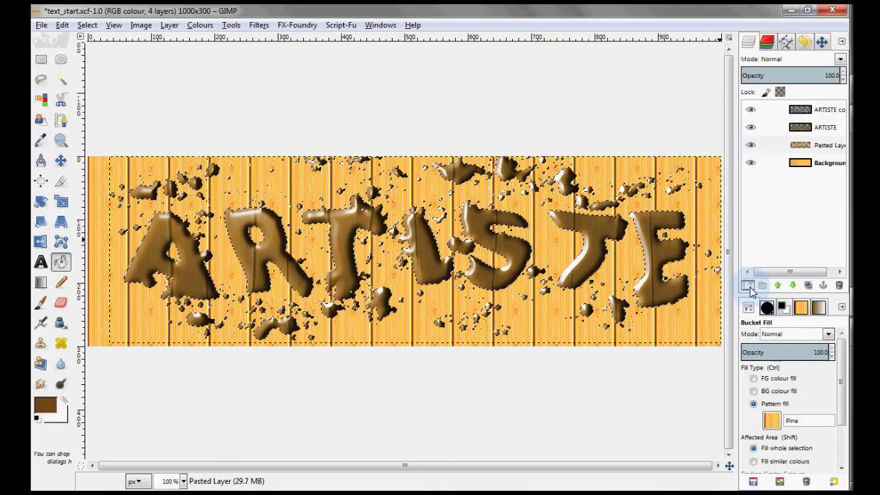
pyautogui.hotkey('shift', 'ctrl', 'n')
pyautogui.click(174, 253)
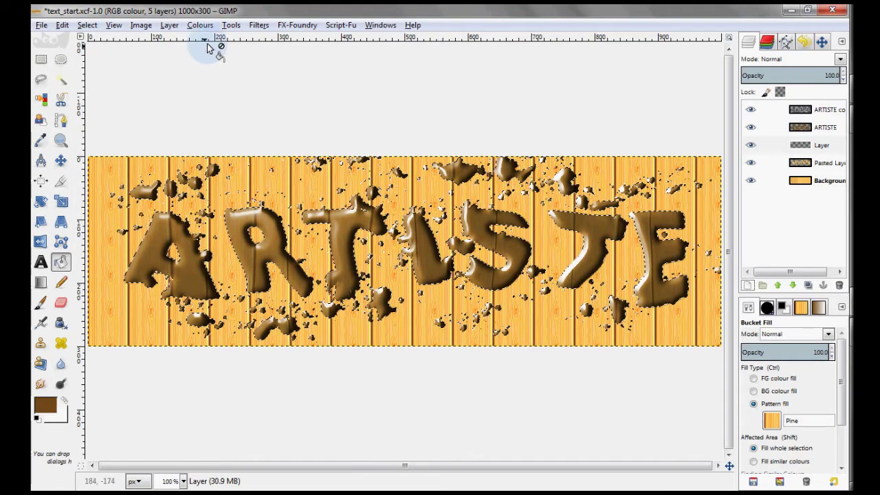
# - Apply Random Hurl noise with a randomised seed and 10% randomisation to the new layer
pyautogui.click(256, 26)
pyautogui.moveTo(337, 146)
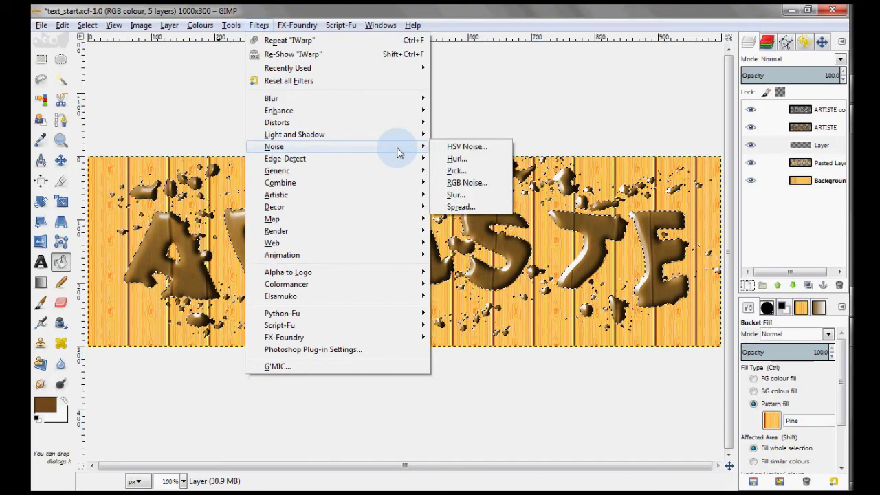
pyautogui.click(456, 159)
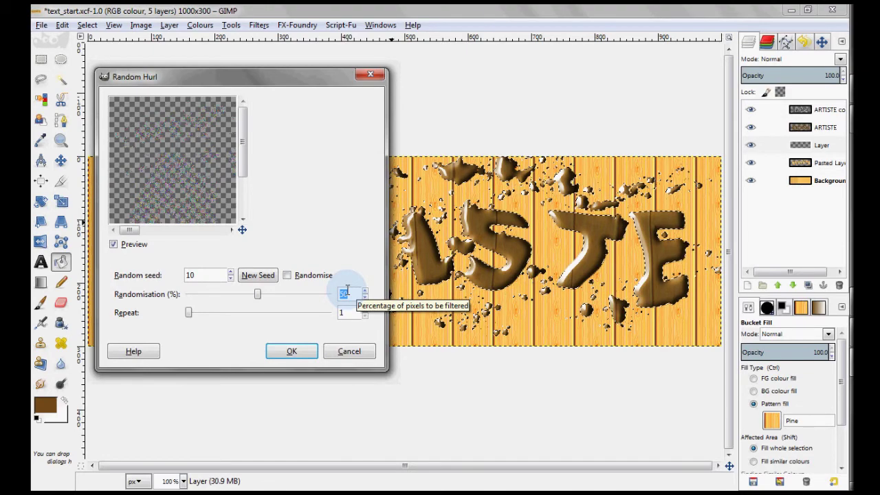
pyautogui.click(311, 277)
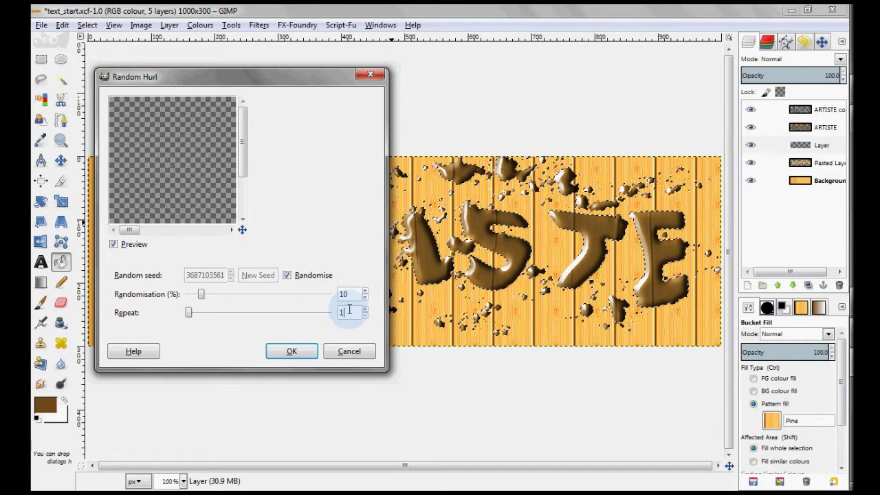
pyautogui.click(301, 357)
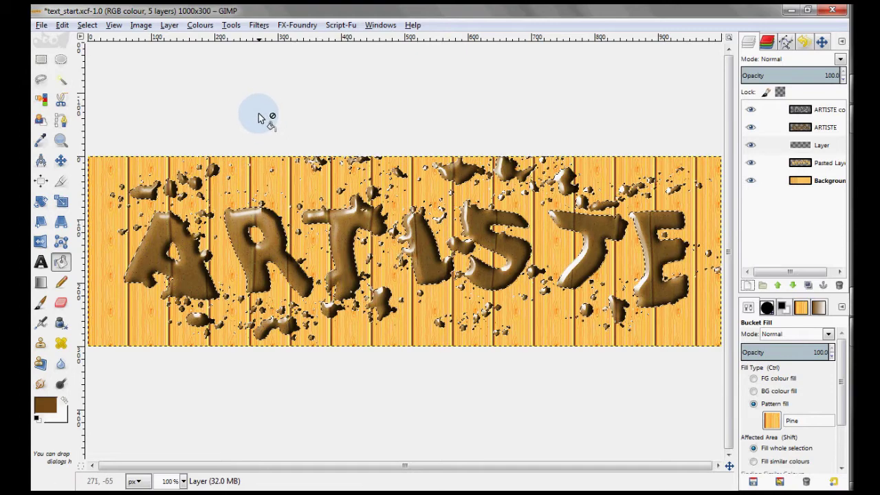
pyautogui.click(199, 26)
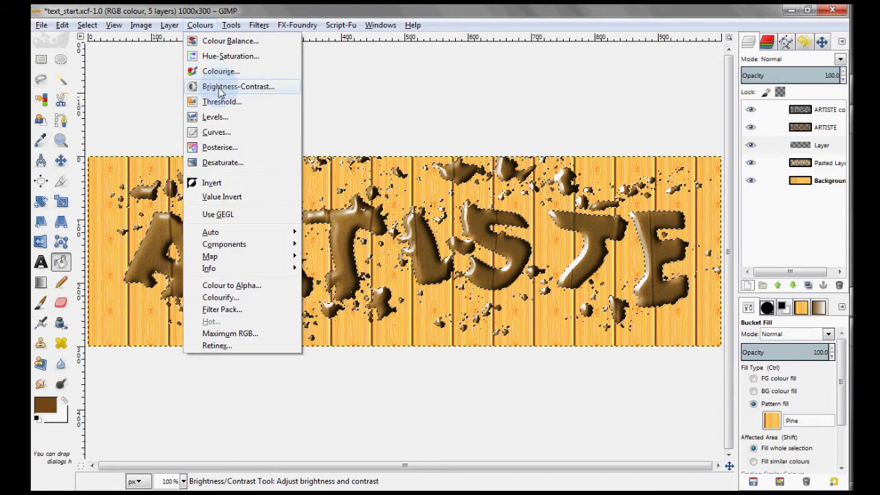
# - Turn the noise into dark speckles with brightness -127 and contrast 127
pyautogui.click(220, 87)
pyautogui.moveTo(154, 154); pyautogui.dragTo(79, 156)
pyautogui.moveTo(156, 169); pyautogui.dragTo(223, 175)
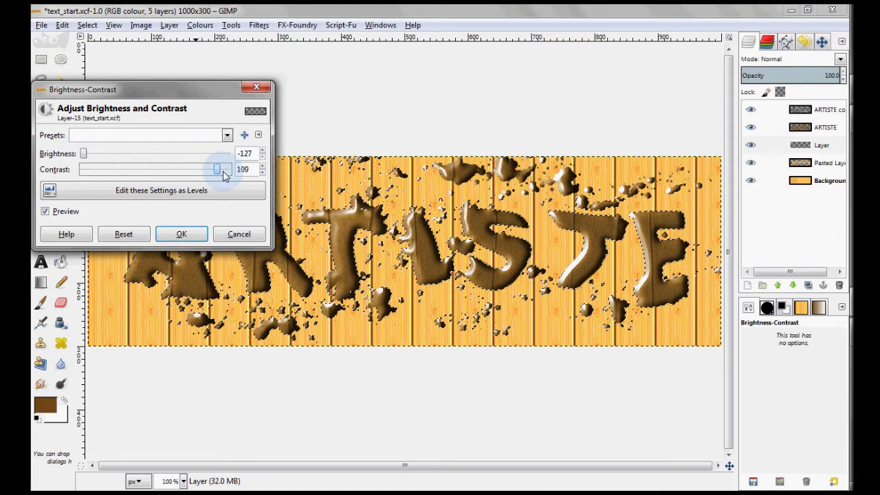
pyautogui.click(182, 234)
# - Clear the selection and scale the noise layer to 200 percent
pyautogui.click(87, 25)
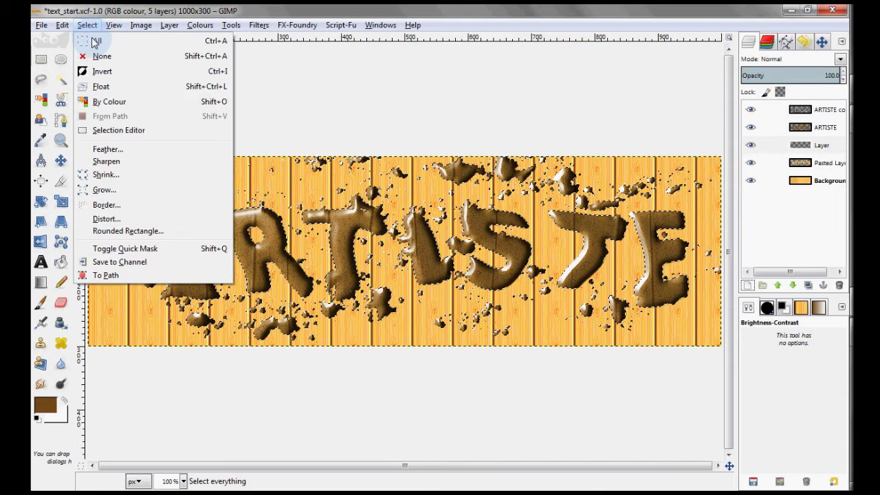
pyautogui.click(100, 56)
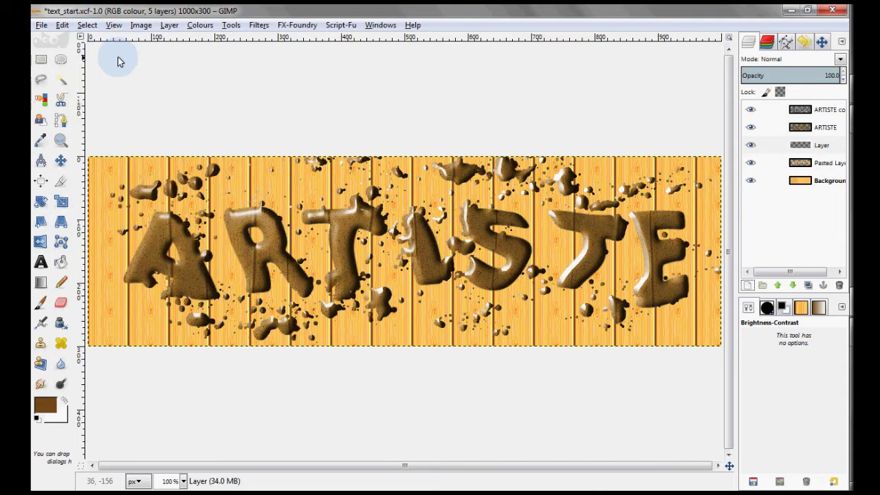
pyautogui.click(169, 25)
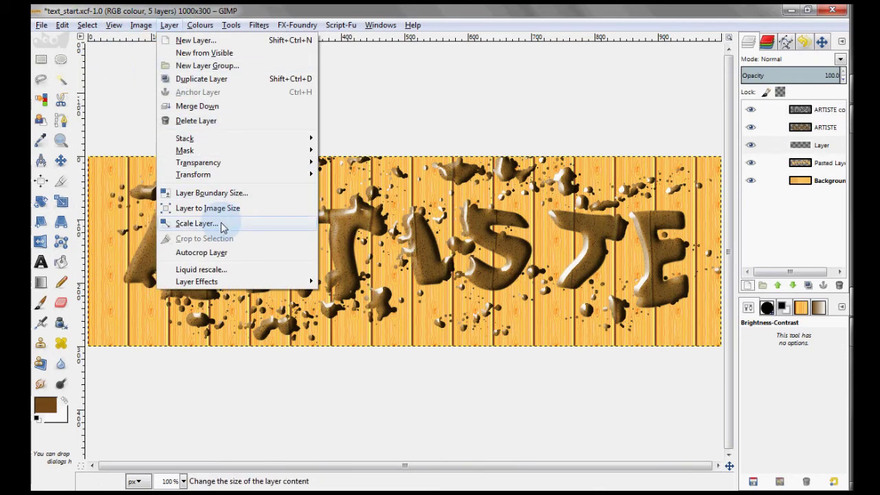
pyautogui.click(221, 223)
pyautogui.click(265, 184)
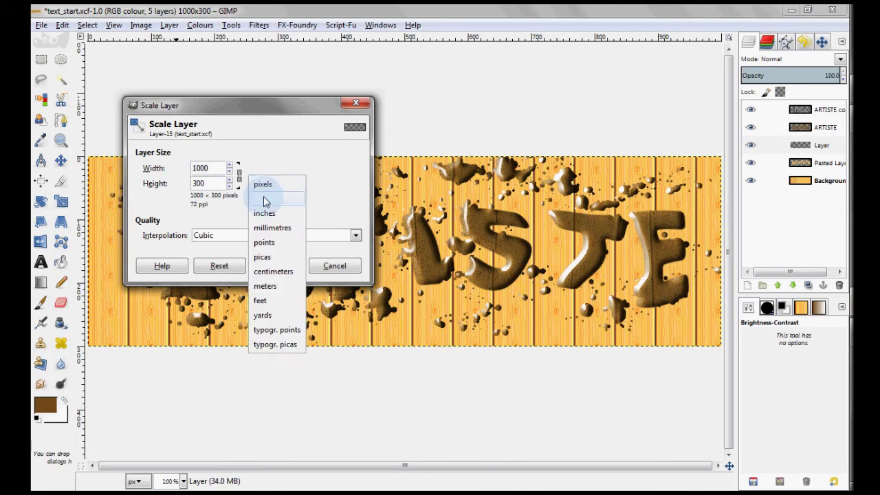
pyautogui.click(265, 200)
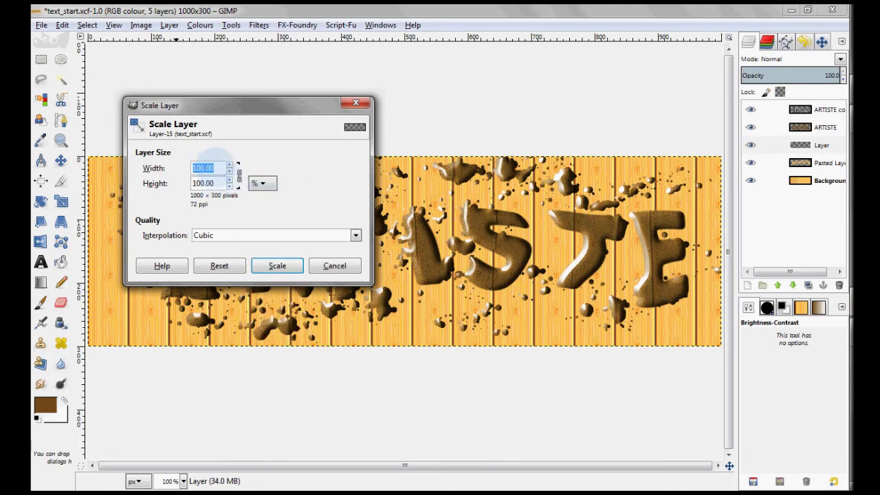
pyautogui.write('200')
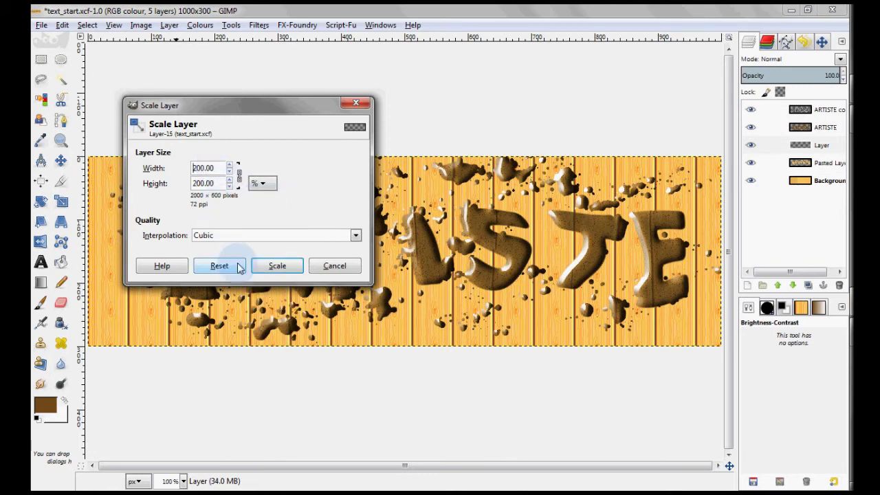
pyautogui.click(277, 267)
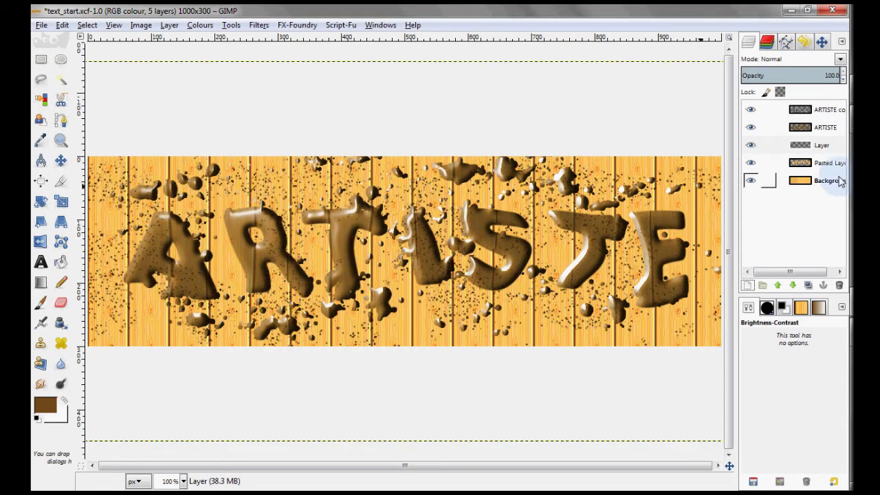
# - Using Pasted Layer's alpha, cut noise-layer speckles outside the ARTISTE letters, then deselect
pyautogui.rightClick(829, 165)
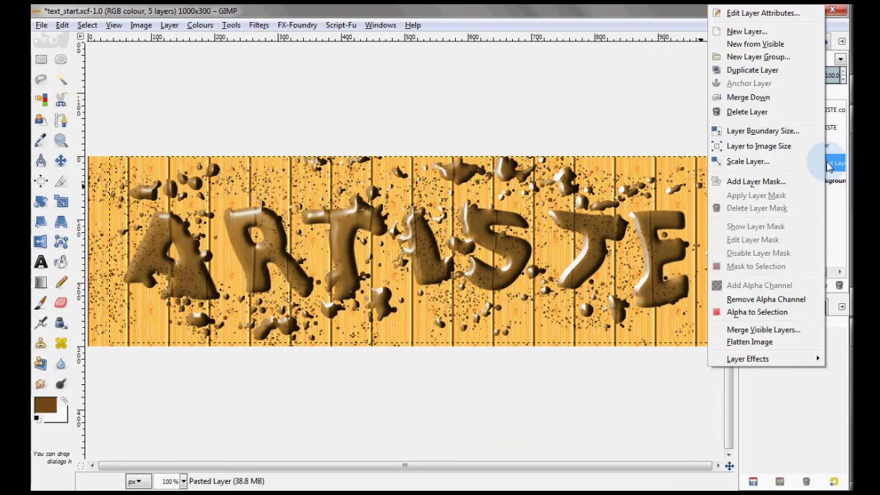
pyautogui.click(776, 313)
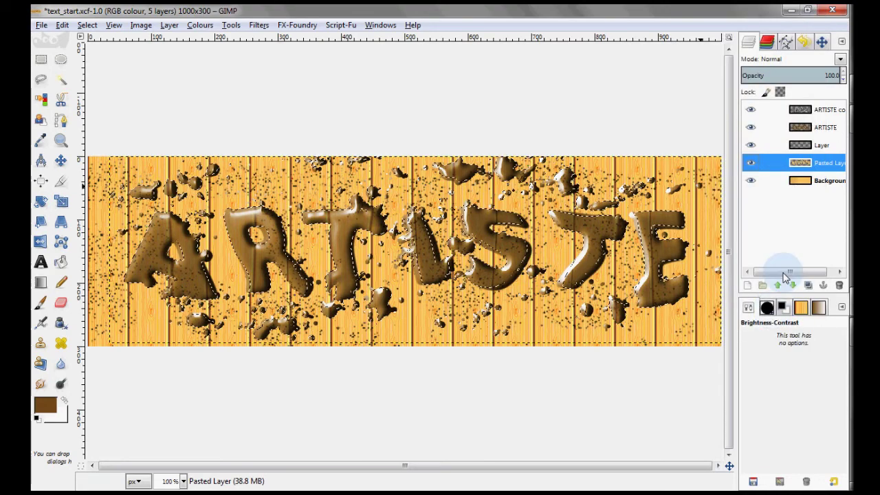
pyautogui.click(819, 146)
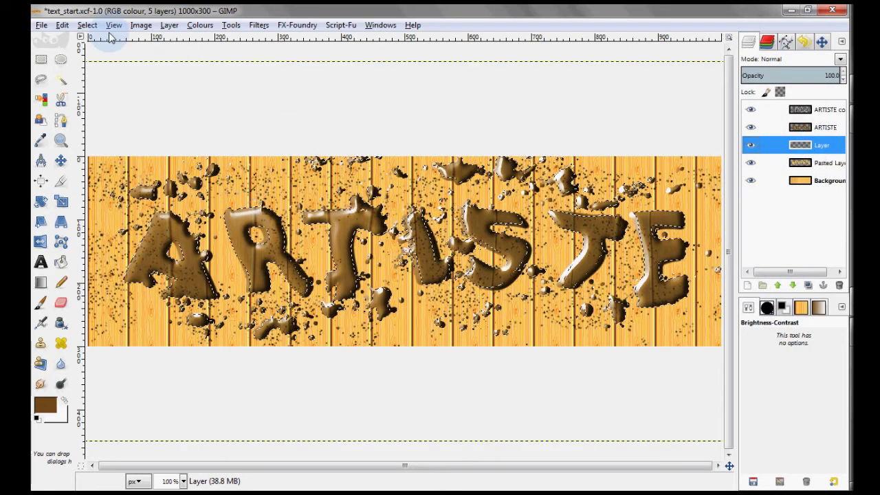
pyautogui.click(88, 25)
pyautogui.click(110, 72)
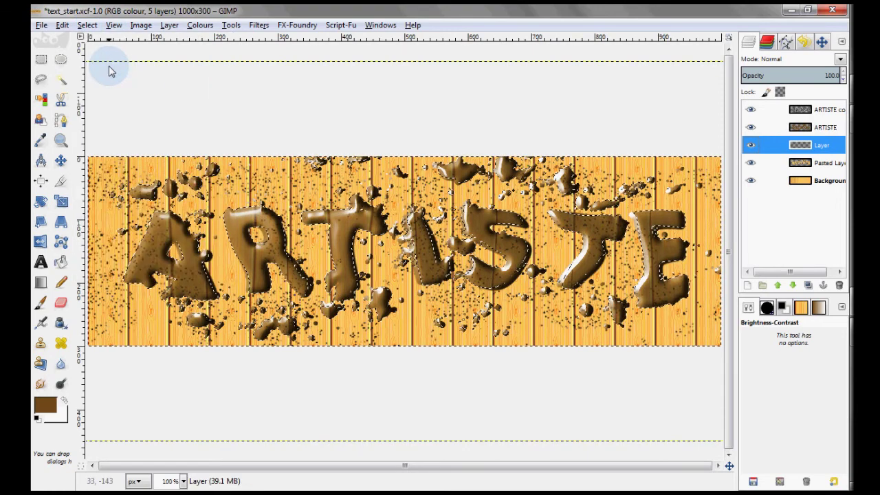
pyautogui.click(62, 25)
pyautogui.click(78, 100)
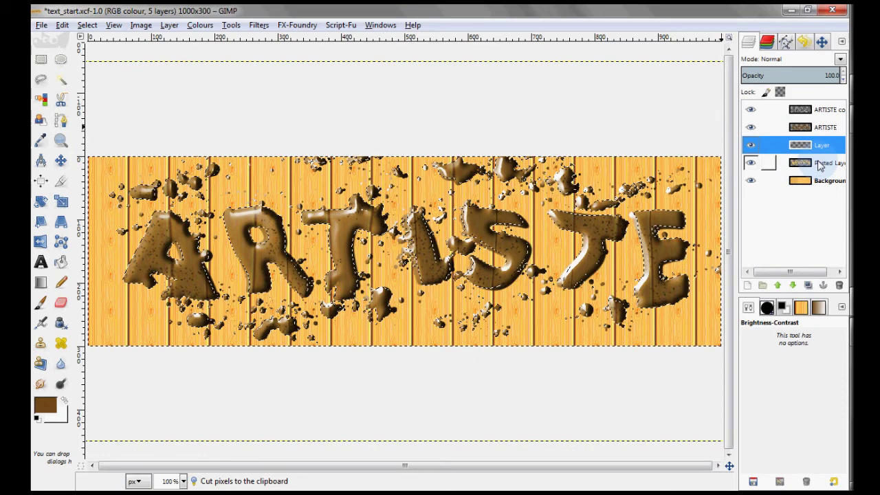
pyautogui.click(62, 25)
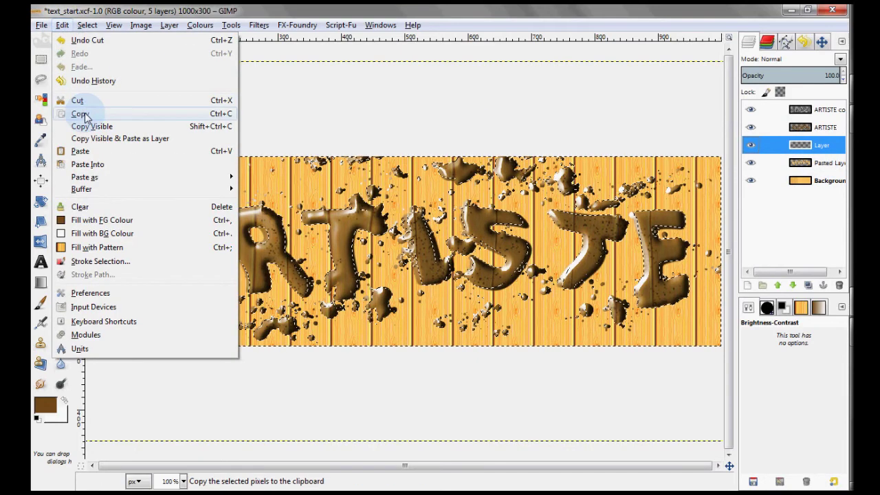
pyautogui.moveTo(87, 24)
pyautogui.click(101, 58)
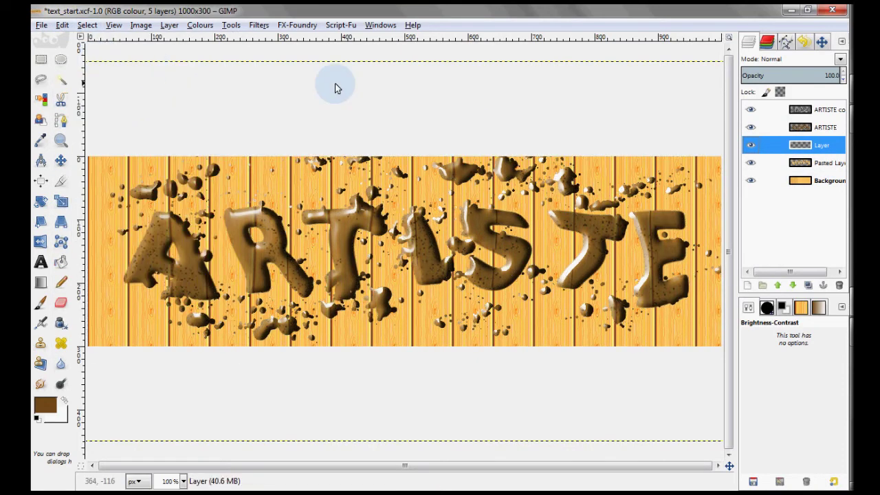